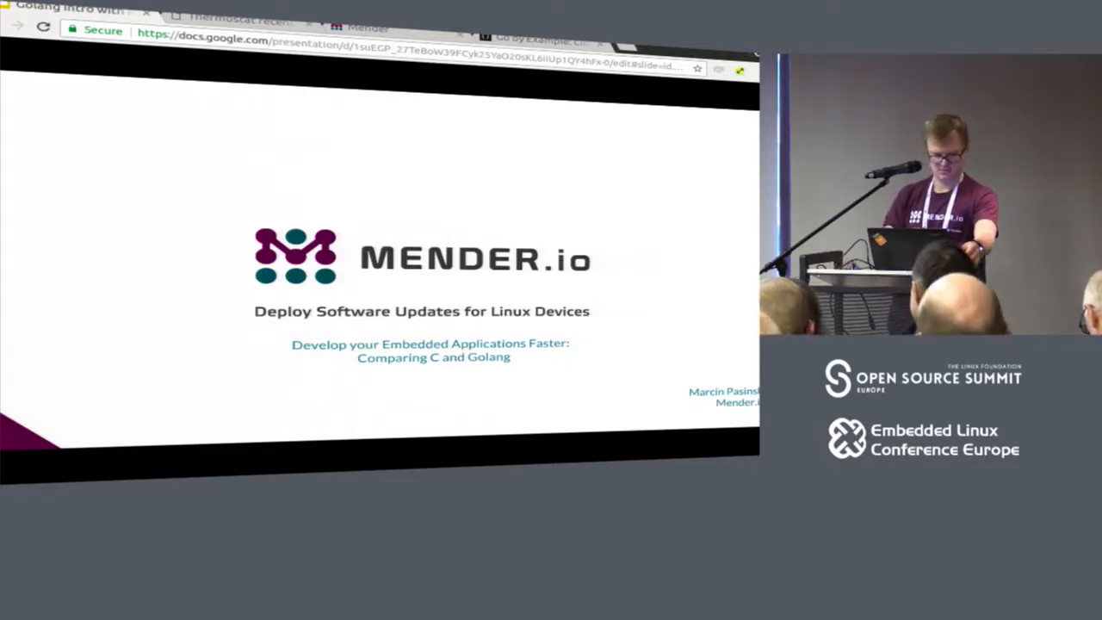
Advance the deck to the "My view on C vs Go" slide.
{"action": "key", "text": "Right"}
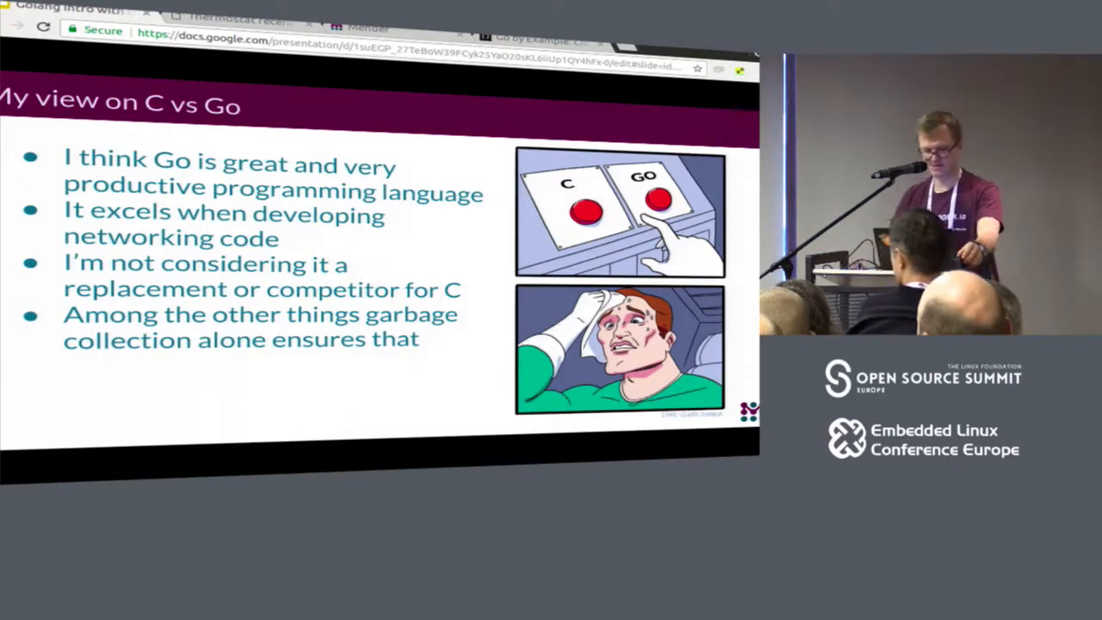
Step back to the Agenda slide.
{"action": "key", "text": "Left"}
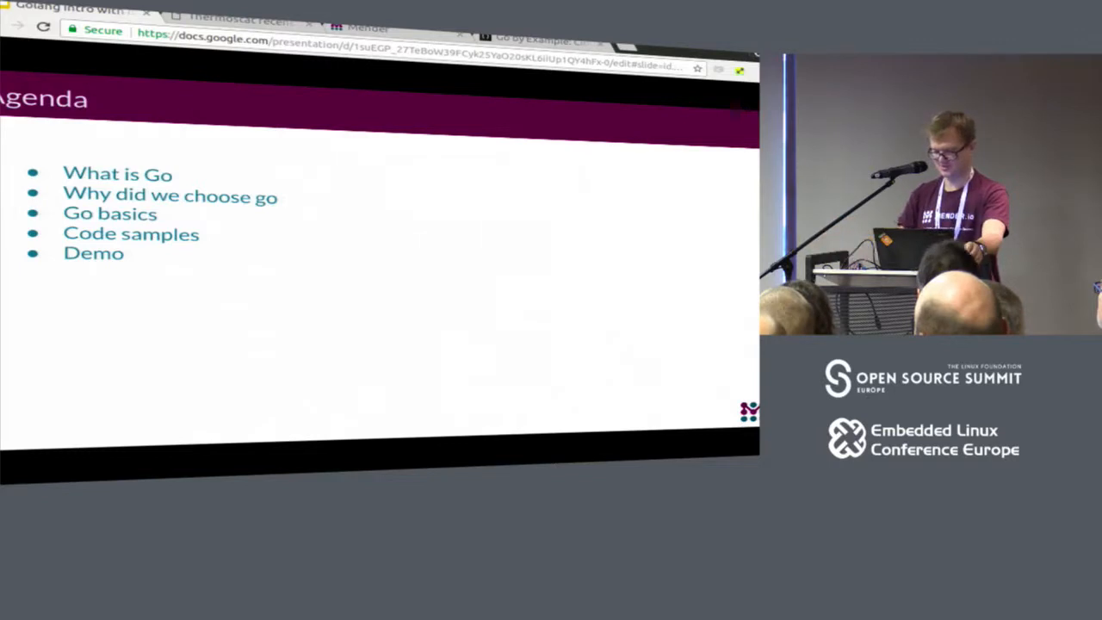
Advance to the "Who am I?" speaker introduction slide.
{"action": "key", "text": "Right"}
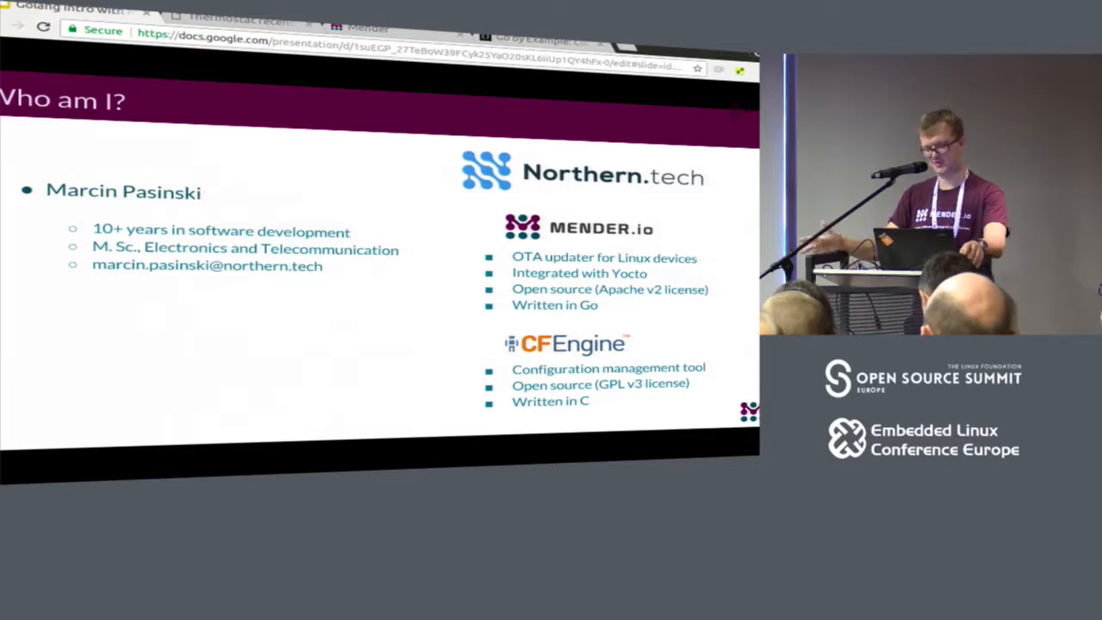
Advance through the Go timelines slide to the "What is Go?" quotes slide.
{"action": "key", "text": "Right"}
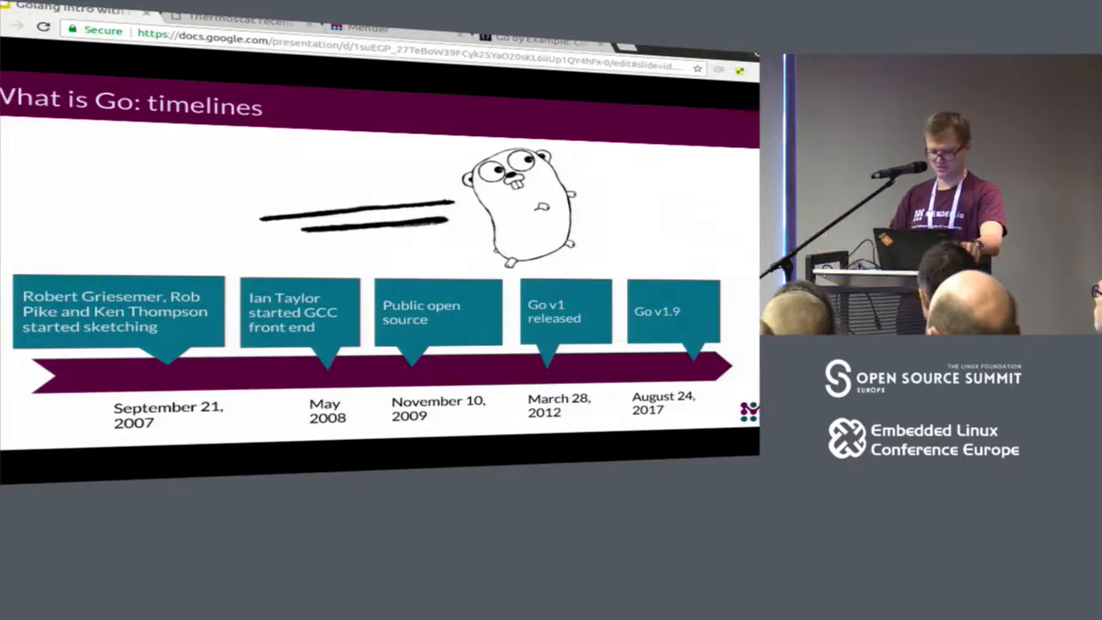
{"action": "key", "text": "Right"}
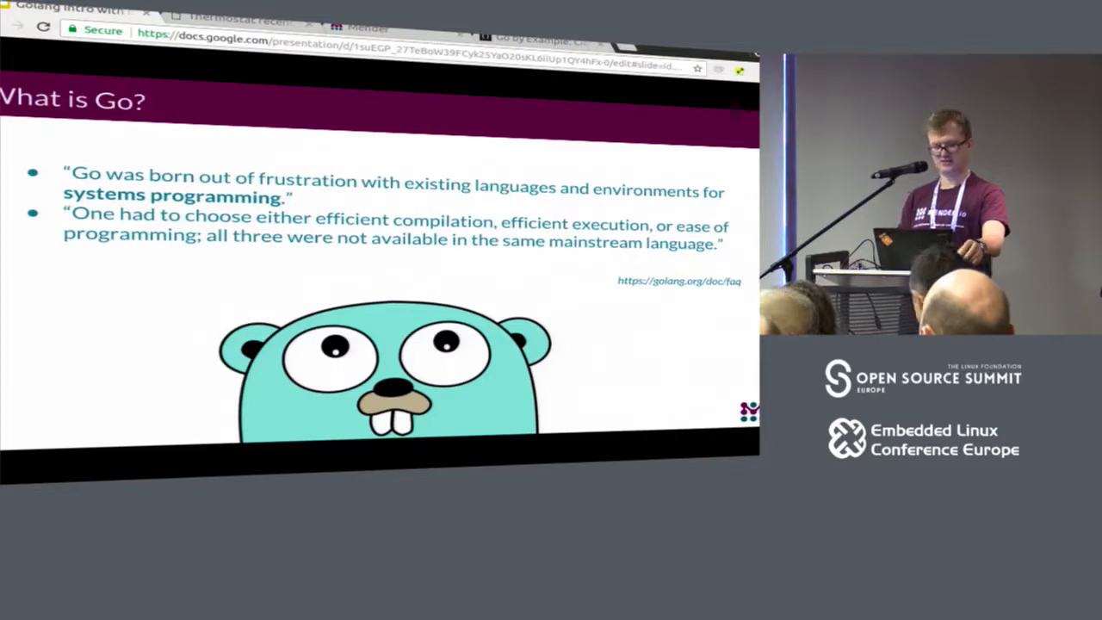
Advance to the Language requirements slide.
{"action": "key", "text": "Right"}
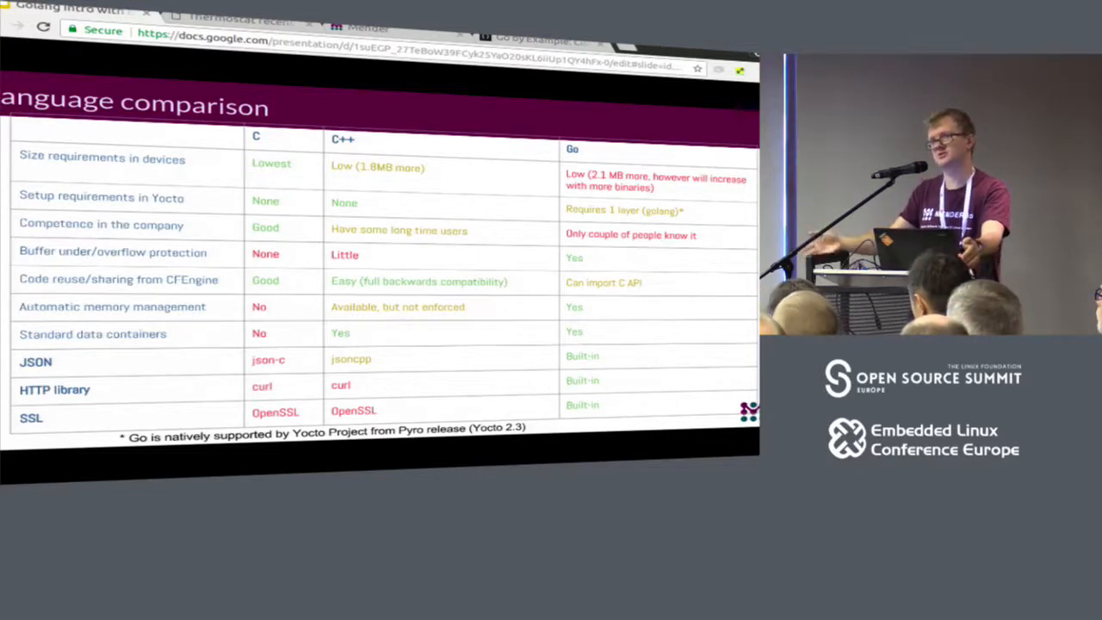
Advance to the Yocto build comparison table slide.
{"action": "key", "text": "Right"}
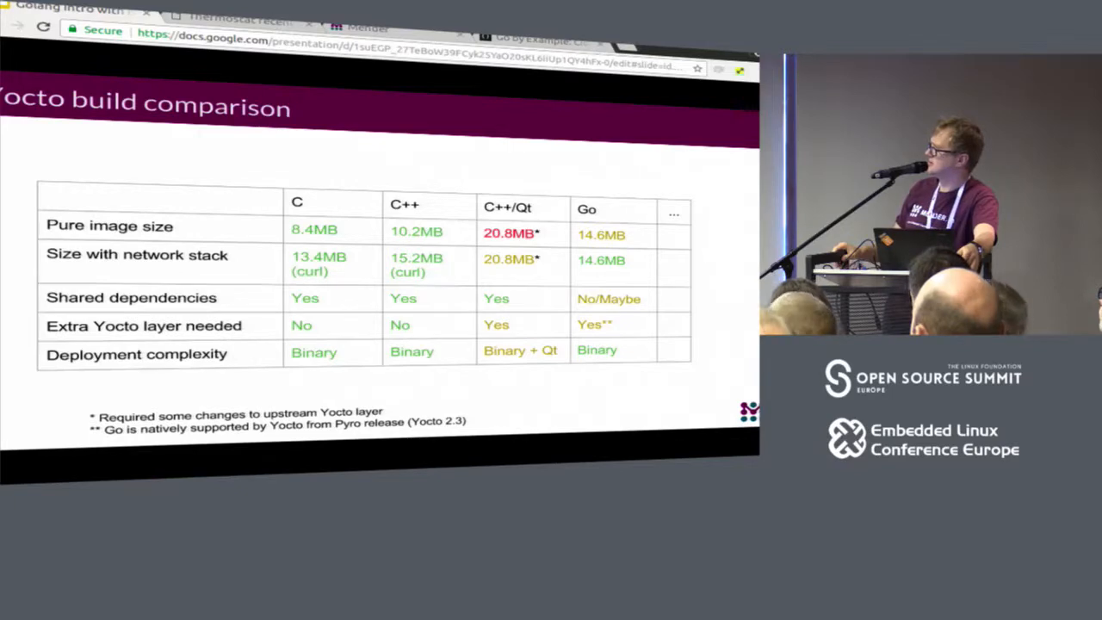
Advance to the "Why did we pick up Go?" reasons slide.
{"action": "key", "text": "Right"}
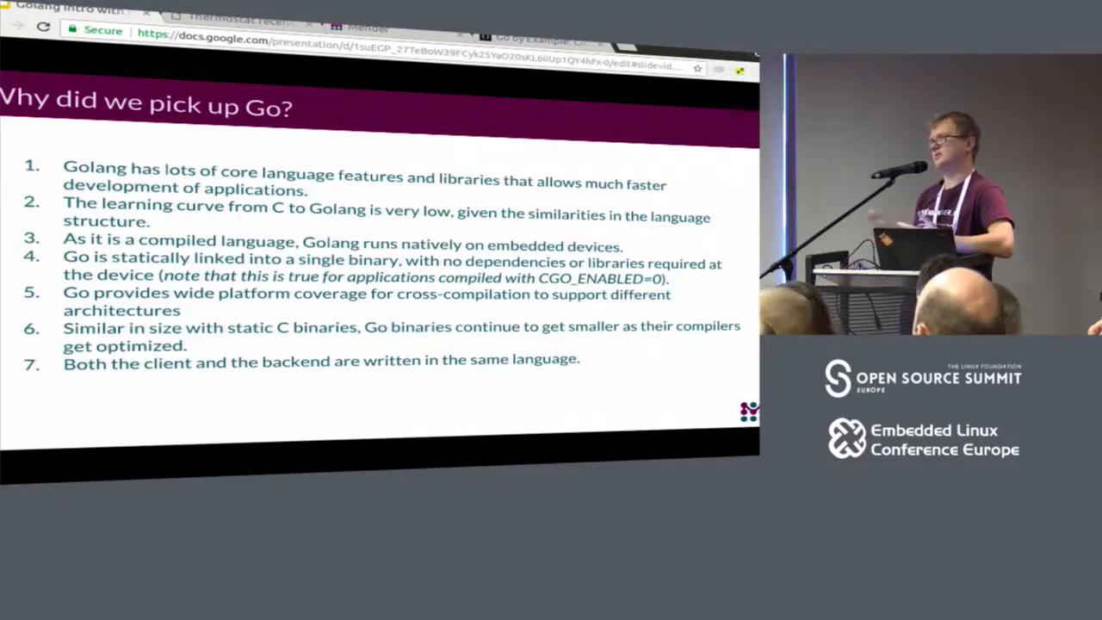
Advance to the "Go vs C: size" binary-size slide.
{"action": "key", "text": "Right"}
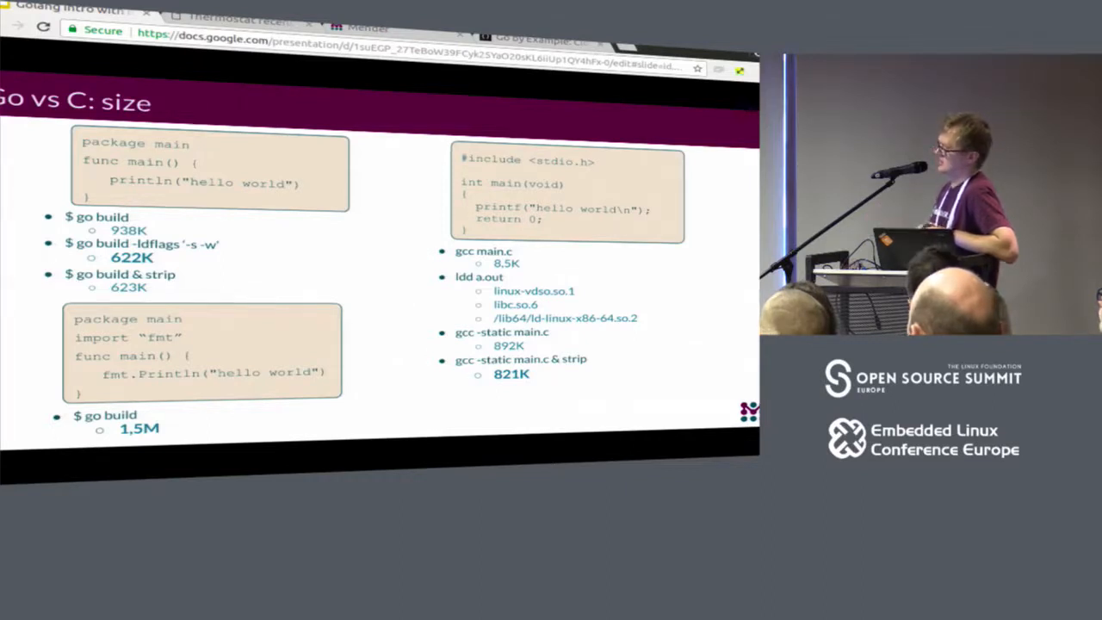
Advance through "Go vs C: speed" to the "Go basic features" slide.
{"action": "key", "text": "Right"}
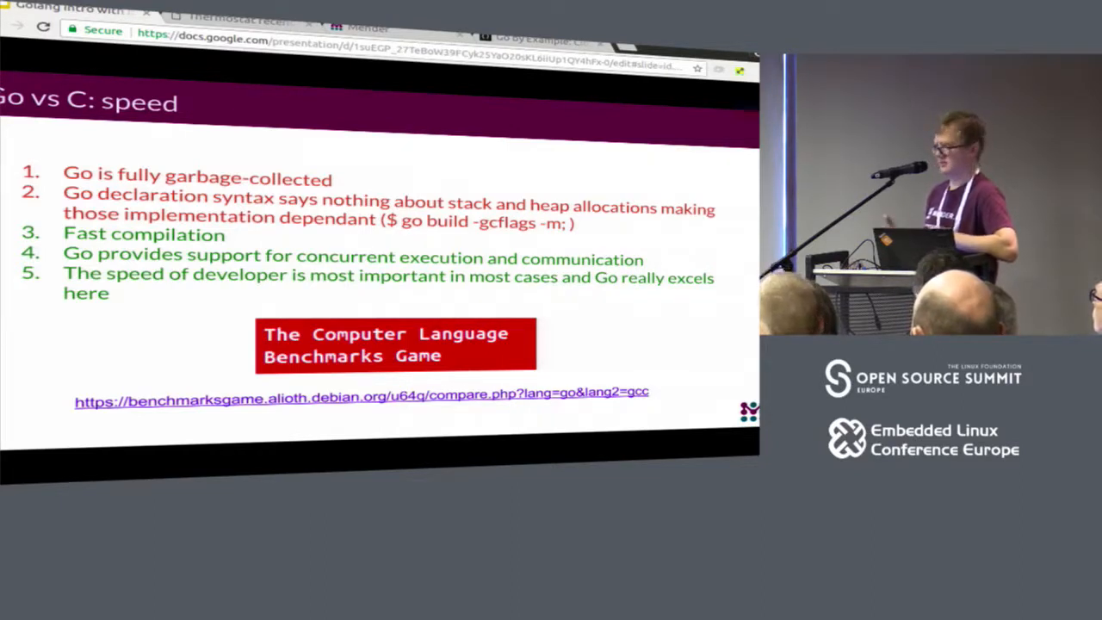
{"action": "key", "text": "Right"}
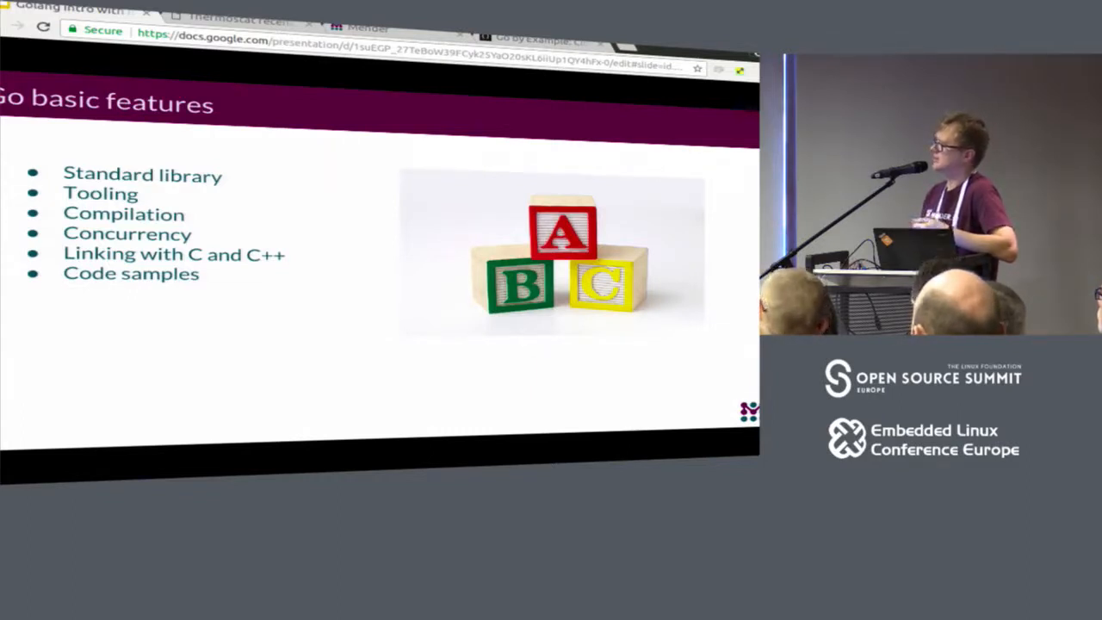
Advance to the Standard library slide.
{"action": "key", "text": "Right"}
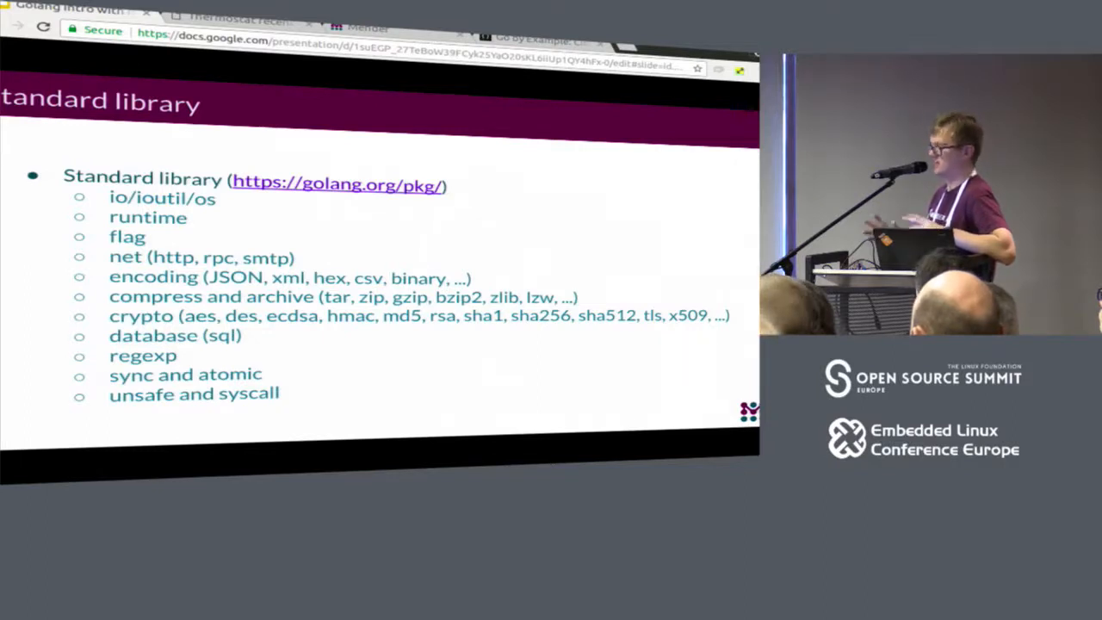
Advance to the Tools slide listing fmt, test, cover and other Go tools.
{"action": "key", "text": "Right"}
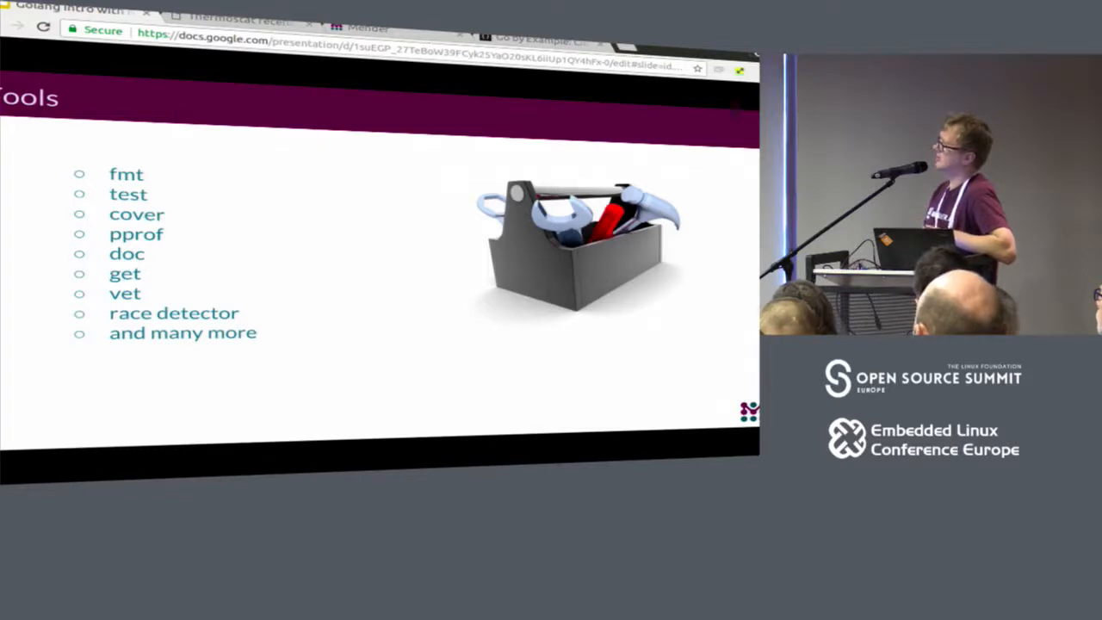
Advance to the Compilation slide on gc, gccgo, fast builds and single binaries.
{"action": "key", "text": "Right"}
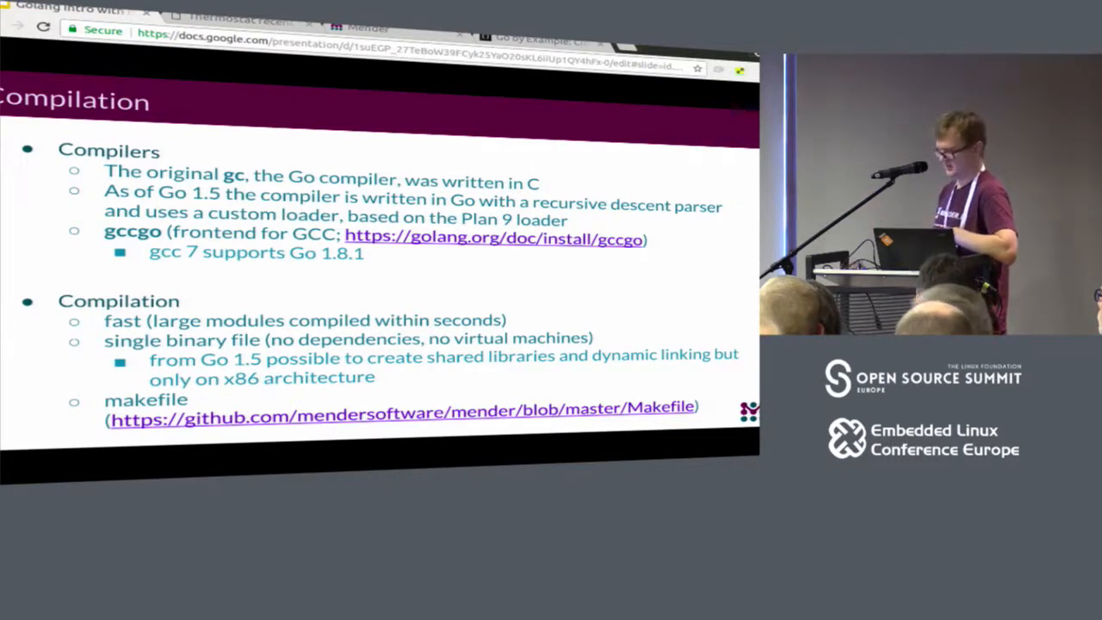
{"action": "key", "text": "Right"}
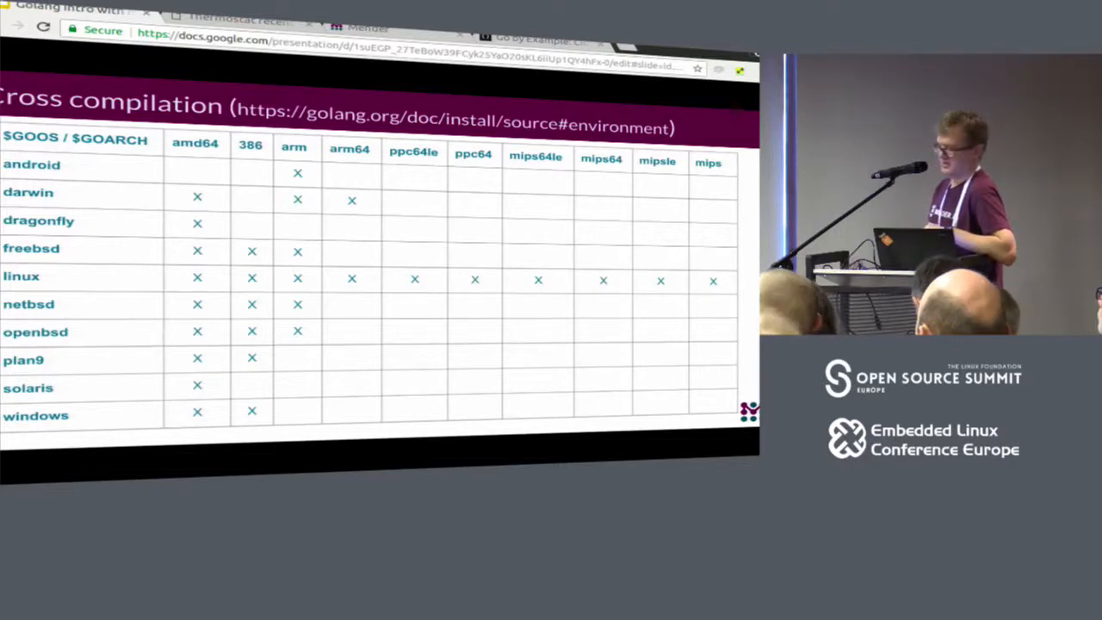
Advance past Debugging toward the Testing slide on unit tests and benchmarks.
{"action": "key", "text": "Right"}
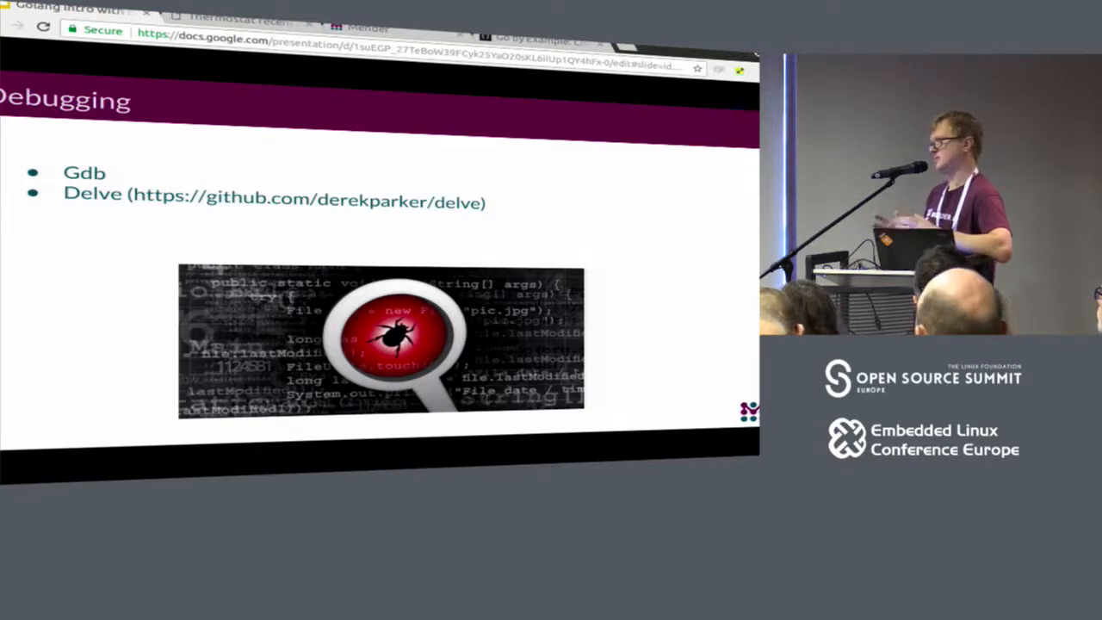
Advance through Testing to the Variables slide with declarations and basic types.
{"action": "key", "text": "Right"}
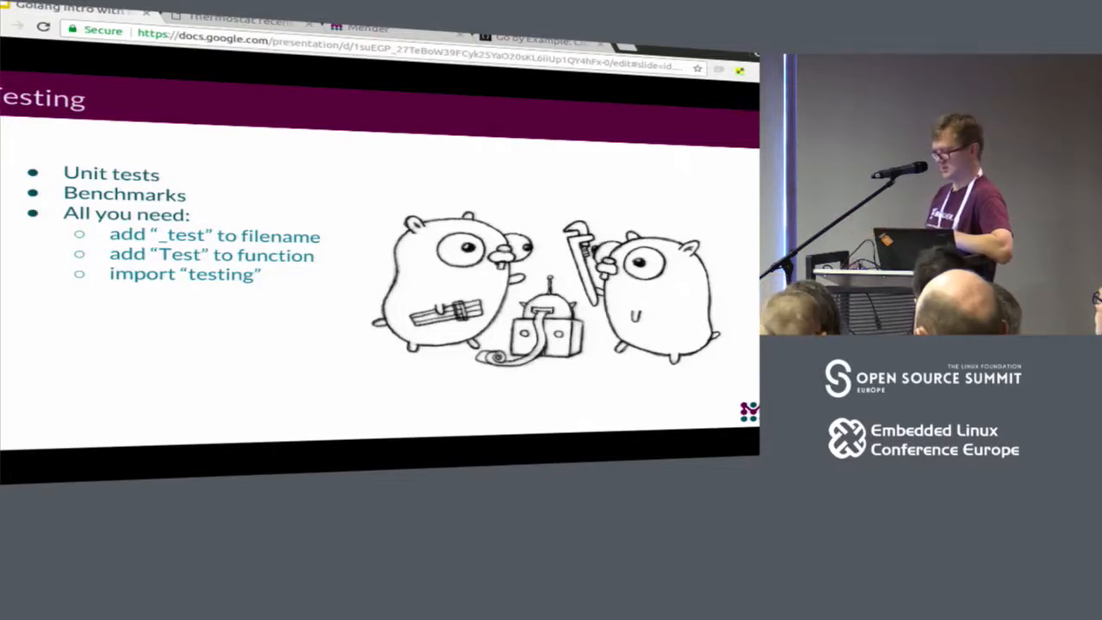
{"action": "key", "text": "Right"}
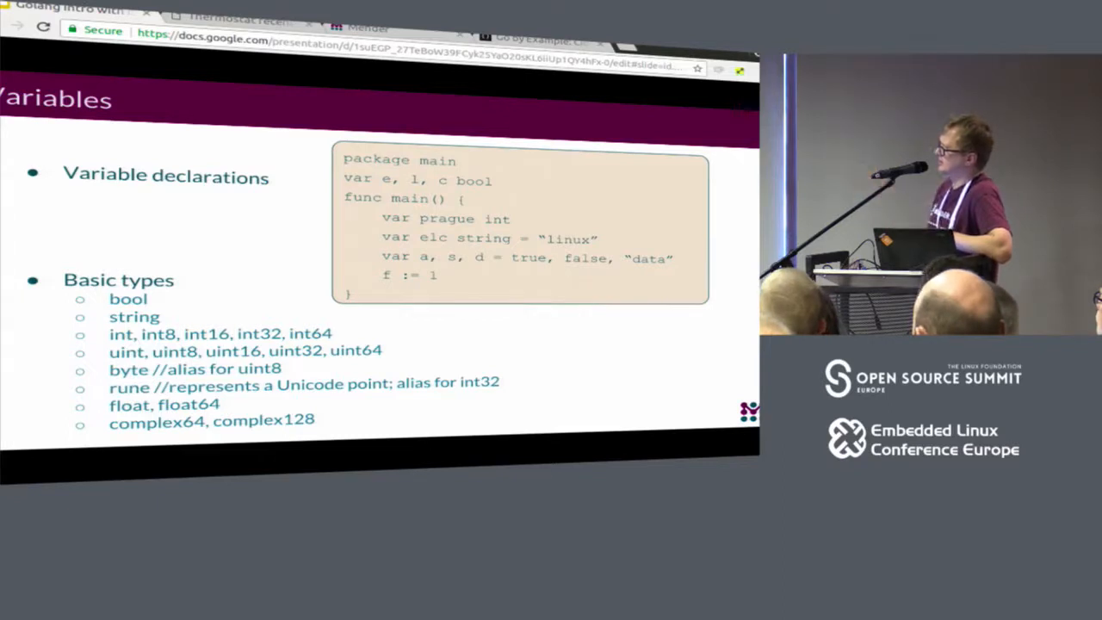
Advance past Functions toward the Structures and methods slide with Point and Square.
{"action": "key", "text": "Right"}
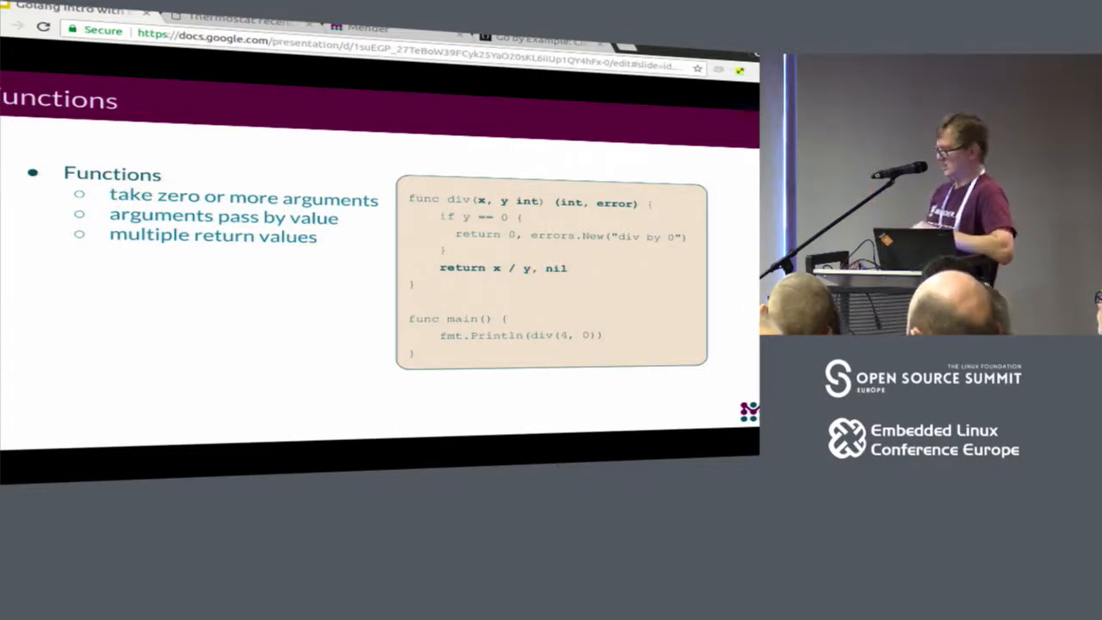
Advance to the Interfaces slide.
{"action": "key", "text": "Right"}
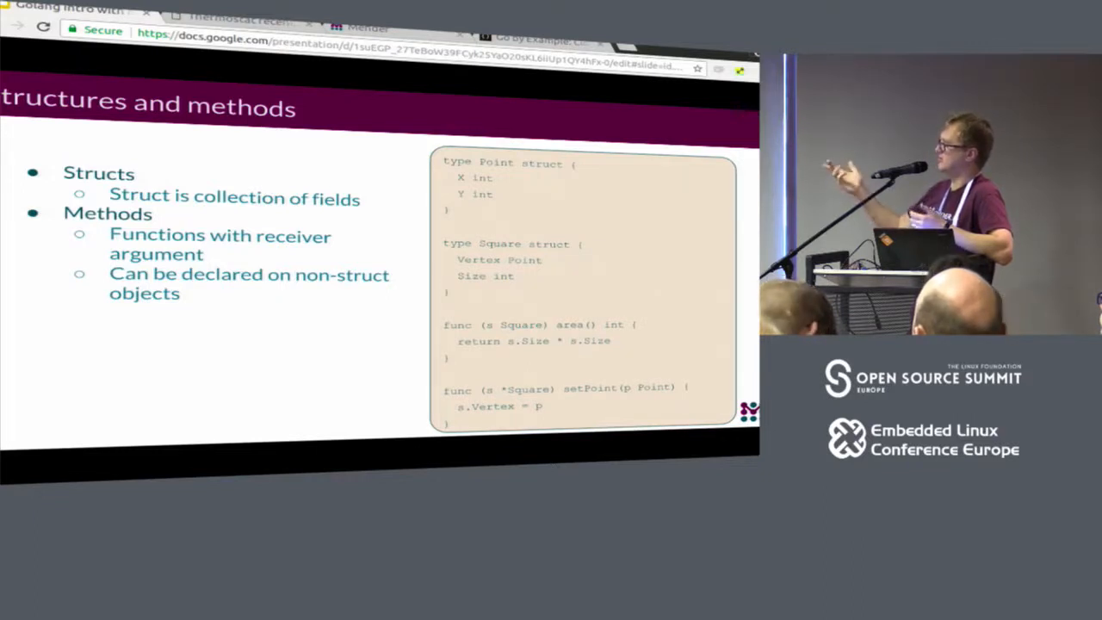
{"action": "key", "text": "Right"}
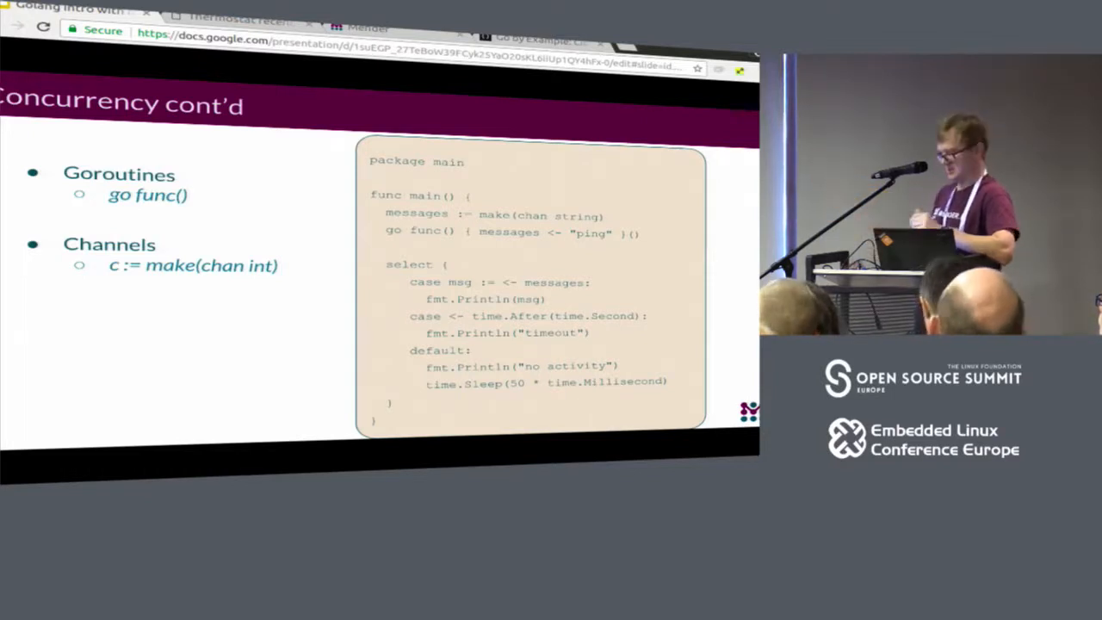
Advance past C code inside Go toward the SWIG slide on C++ code.
{"action": "key", "text": "Right"}
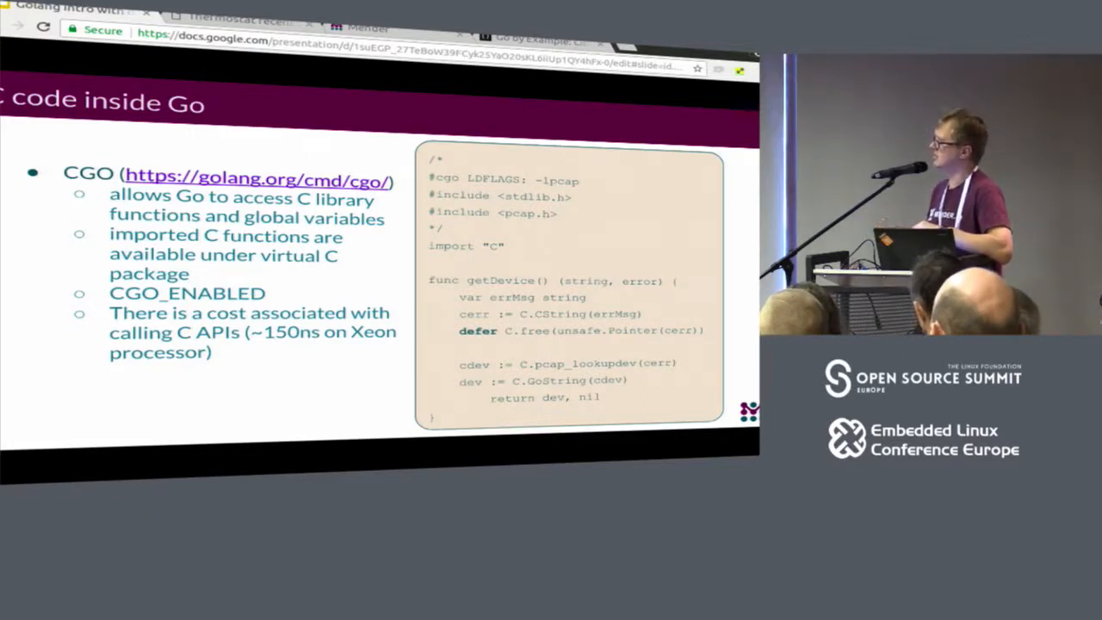
Advance through the SWIG and Shared Go libraries slides toward Embedded Go.
{"action": "key", "text": "Right"}
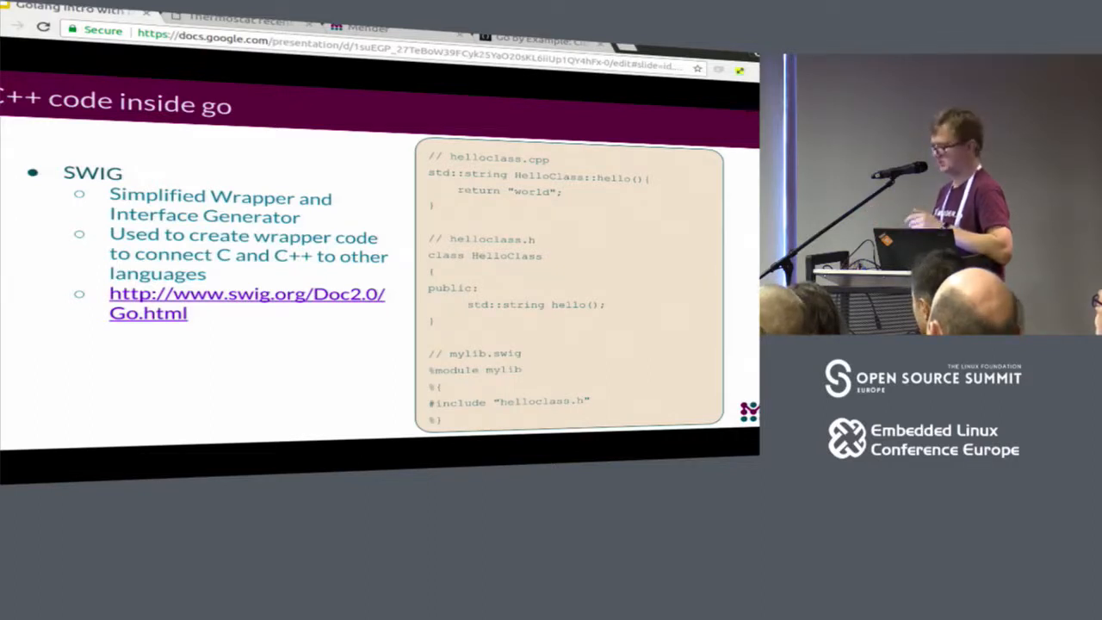
{"action": "key", "text": "Right"}
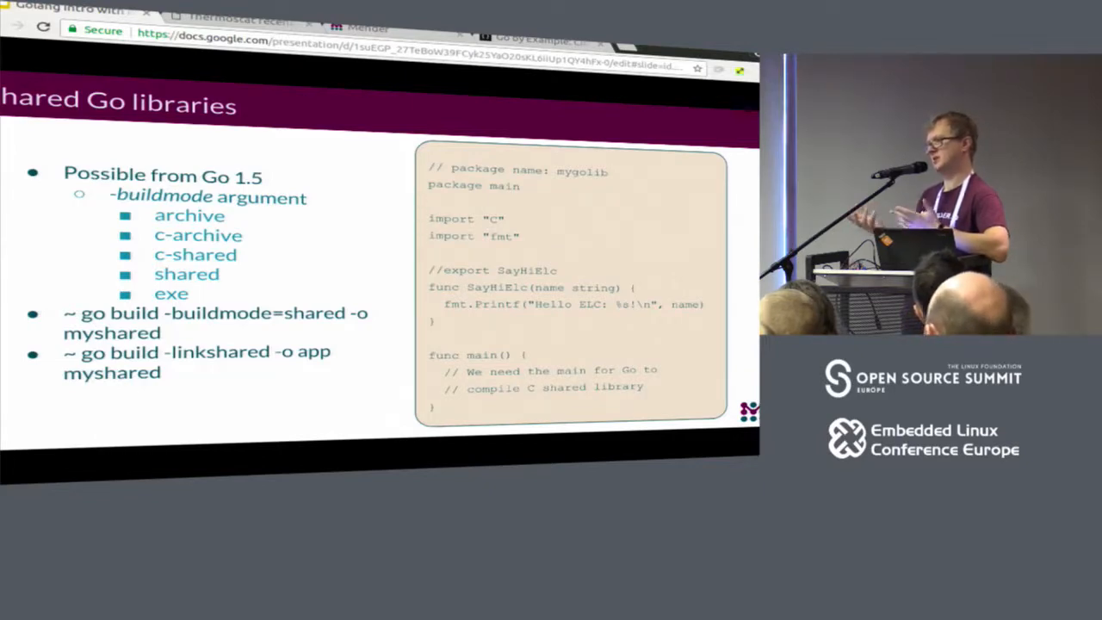
Advance from Embedded Go to the 'Our experience with Go: cons' slide.
{"action": "key", "text": "Right"}
{"action": "key", "text": "Right"}
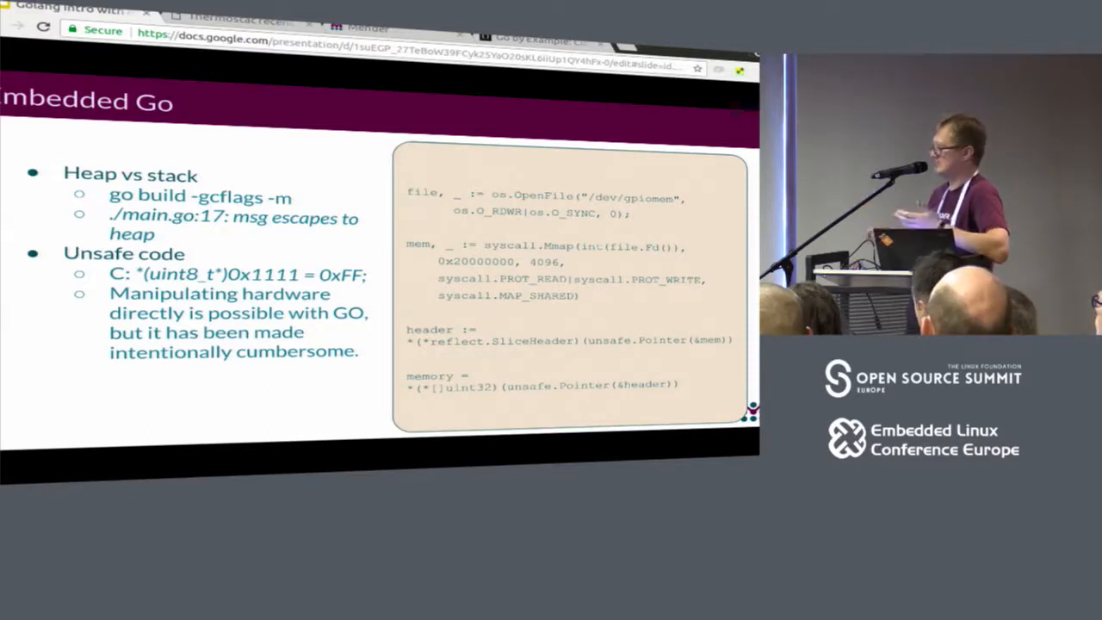
Advance to the 'Our experience with Go: pros' slide with the Q&A goo.gl banner.
{"action": "key", "text": "Right"}
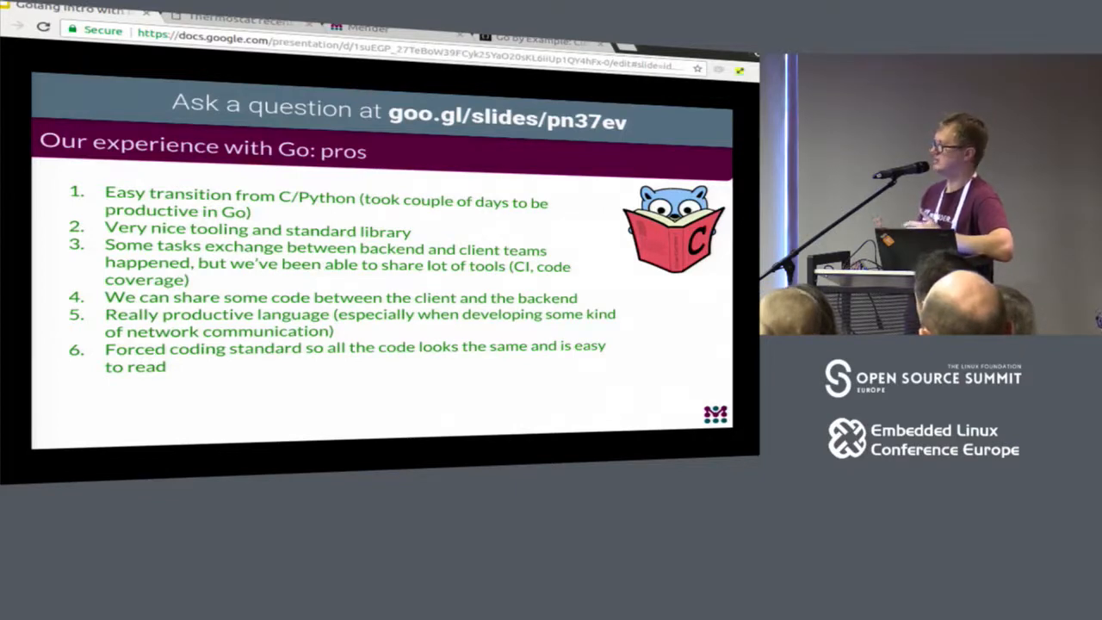
Advance the presentation to the Demo slide.
{"action": "key", "text": "Right"}
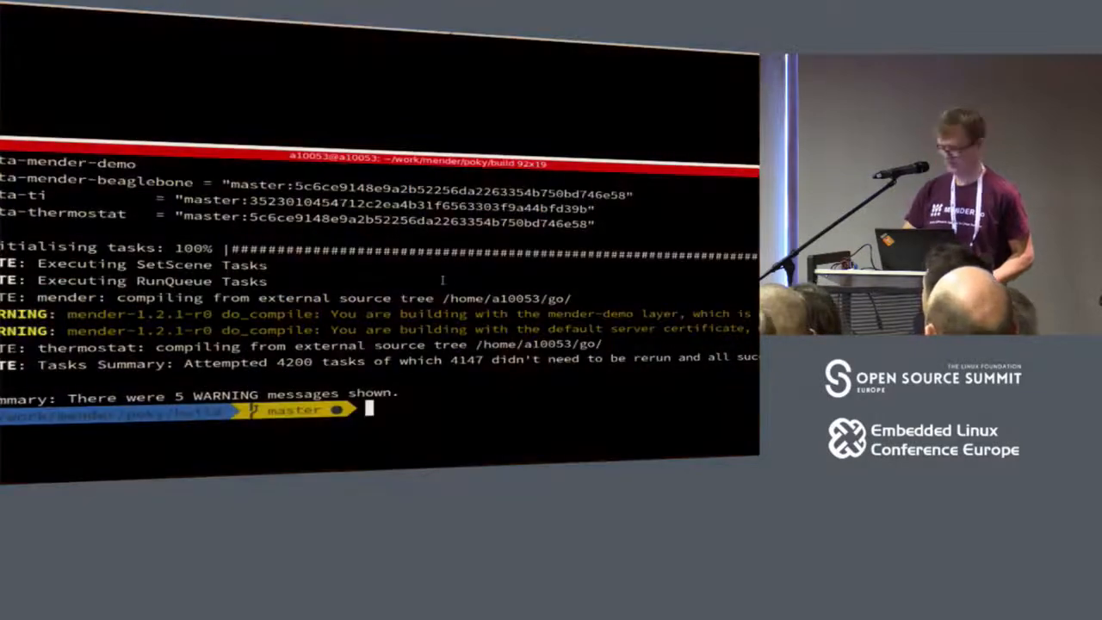
{"action": "type", "text": "bitbake core-image-base"}
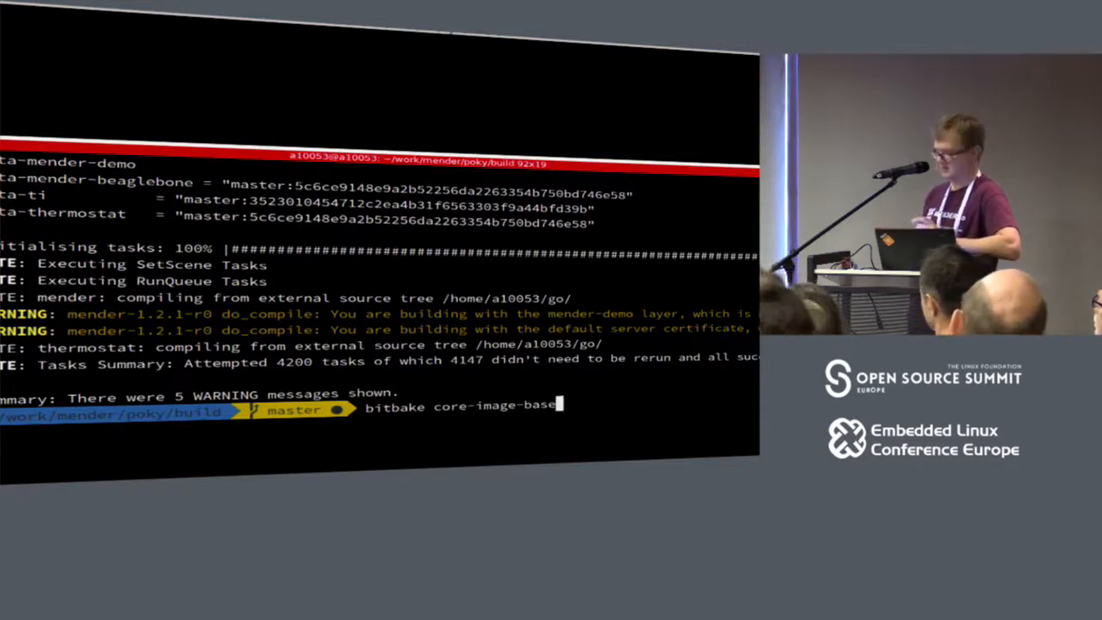
Start the core-image-base bitbake build and end with the thermostat Atom window in front.
{"action": "key", "text": "Return"}
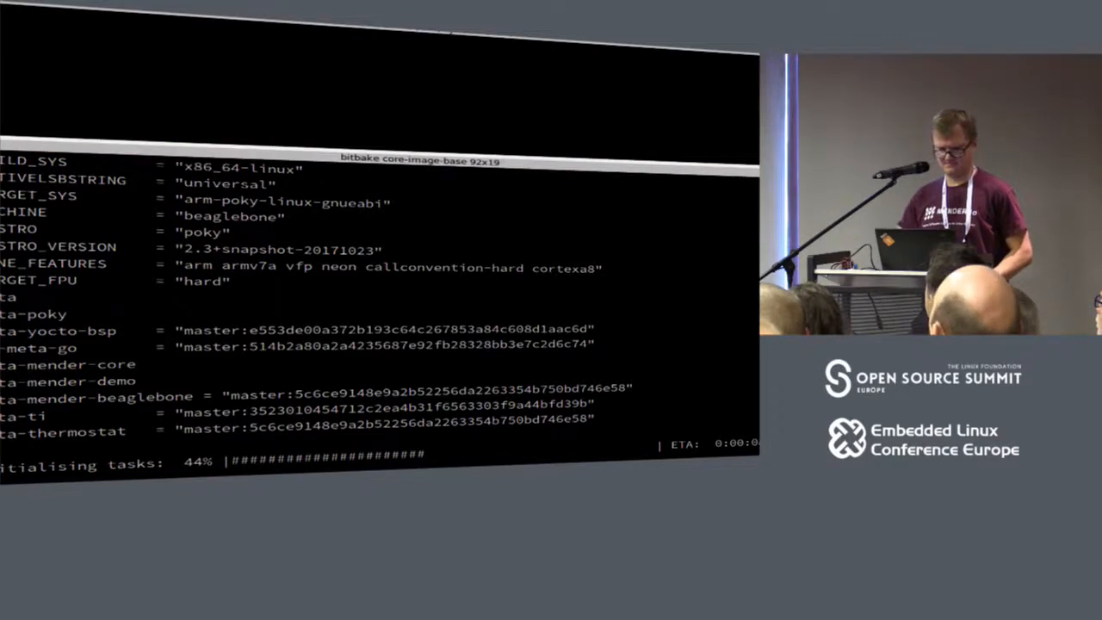
{"action": "key", "text": "alt+Tab"}
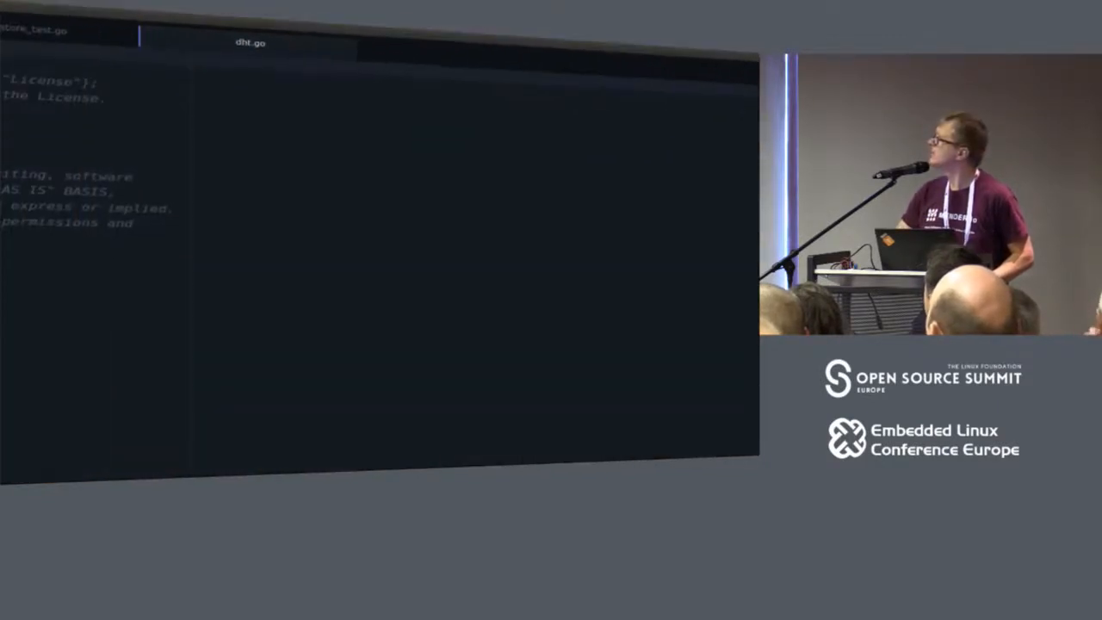
{"action": "key", "text": "alt+Tab"}
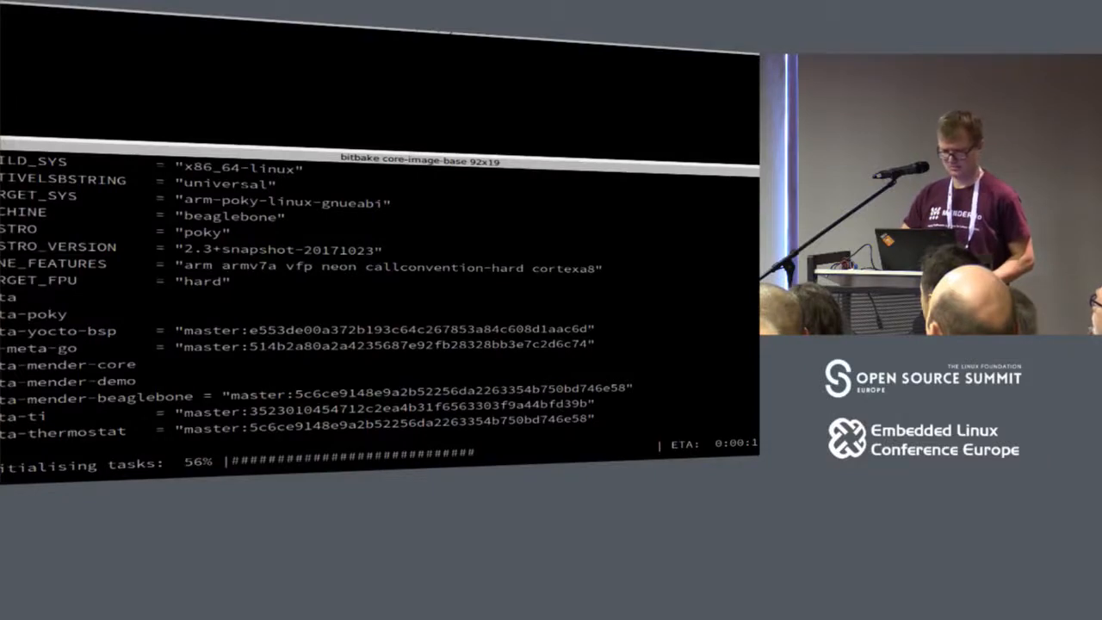
{"action": "key", "text": "alt+Tab"}
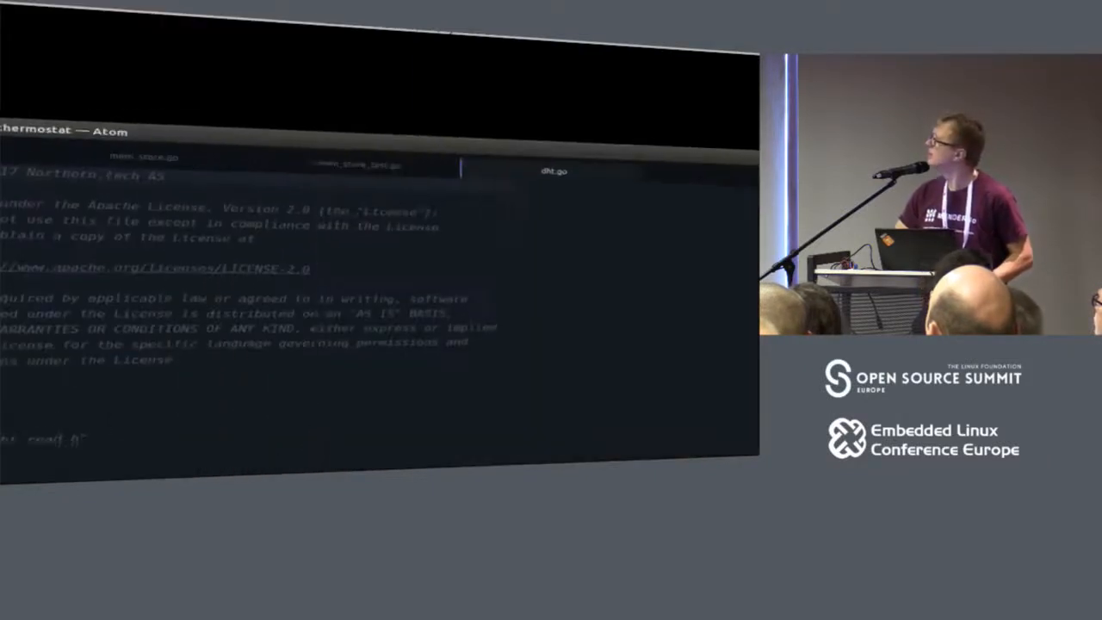
{"action": "key", "text": "alt+Tab"}
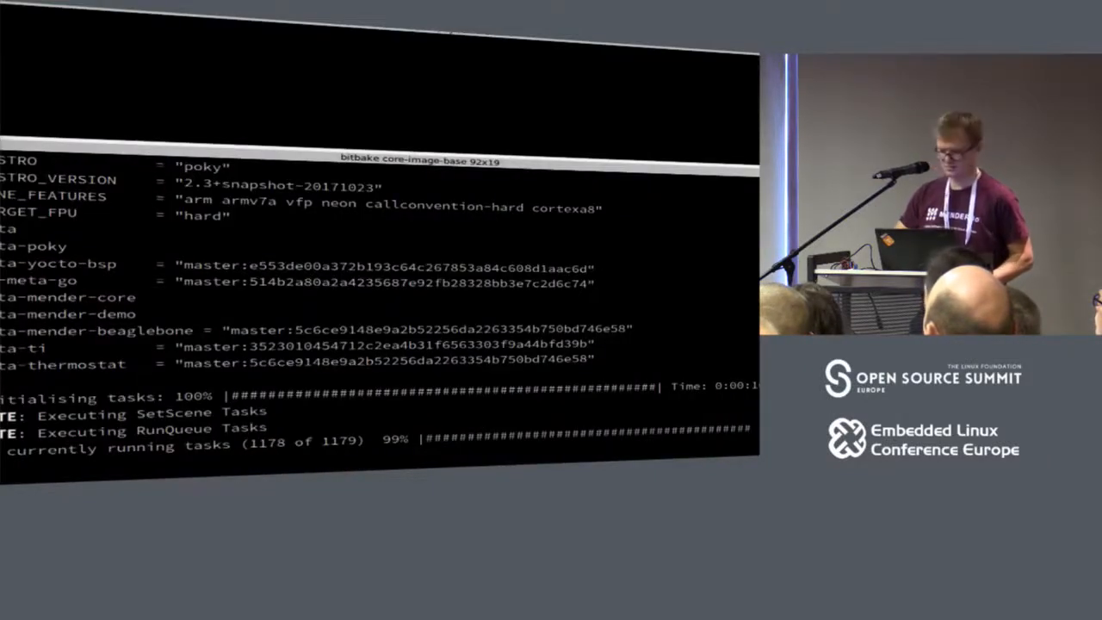
{"action": "key", "text": "alt+Tab"}
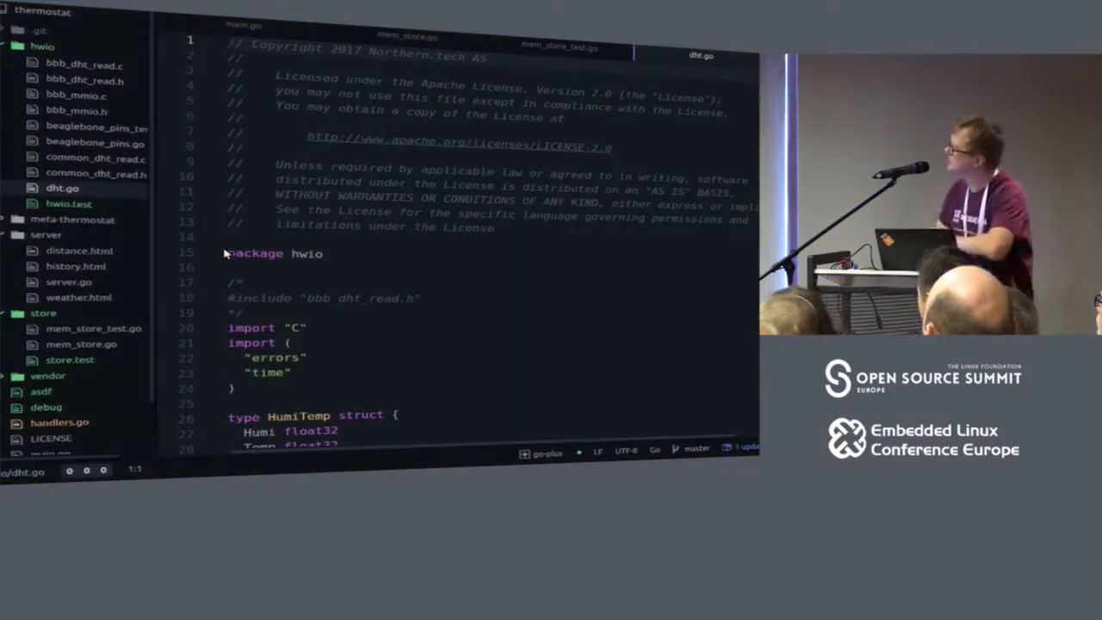
{"action": "scroll", "coordinate": [316, 287], "scroll_direction": "down", "scroll_amount": 1}
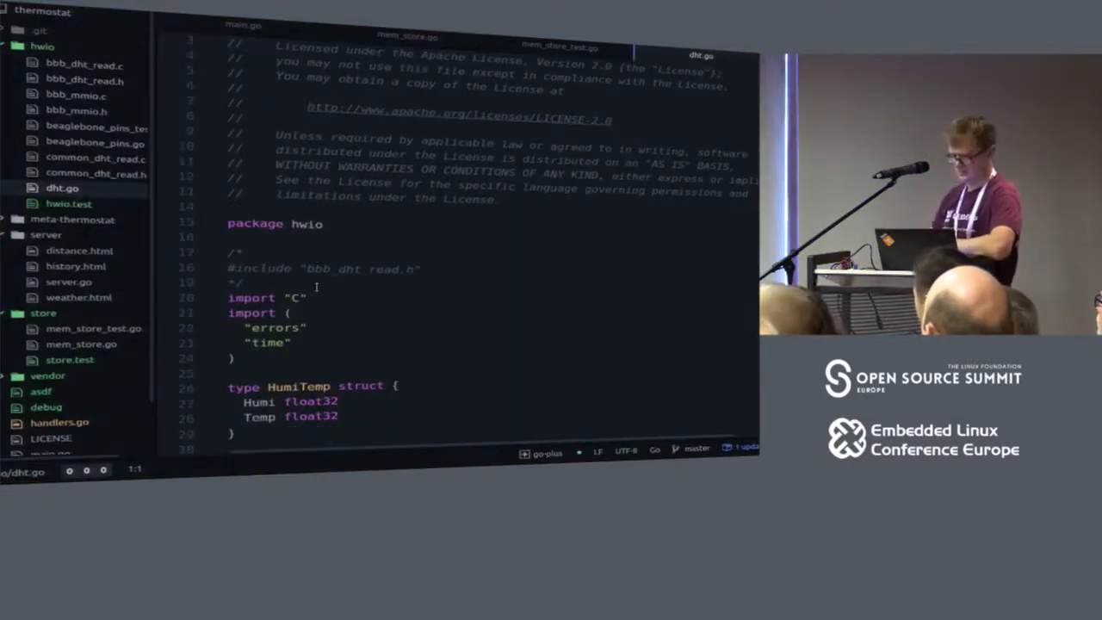
Show main.go and highlight the make call on line 39 in main().
{"action": "left_click", "coordinate": [244, 25]}
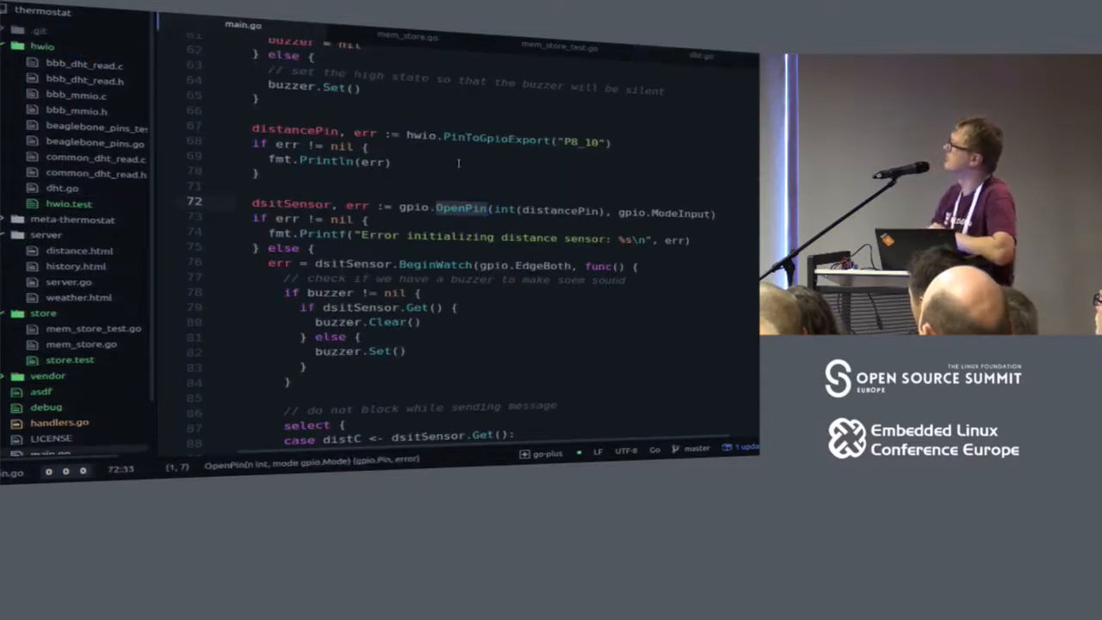
{"action": "scroll", "coordinate": [454, 158], "scroll_direction": "up", "scroll_amount": 10}
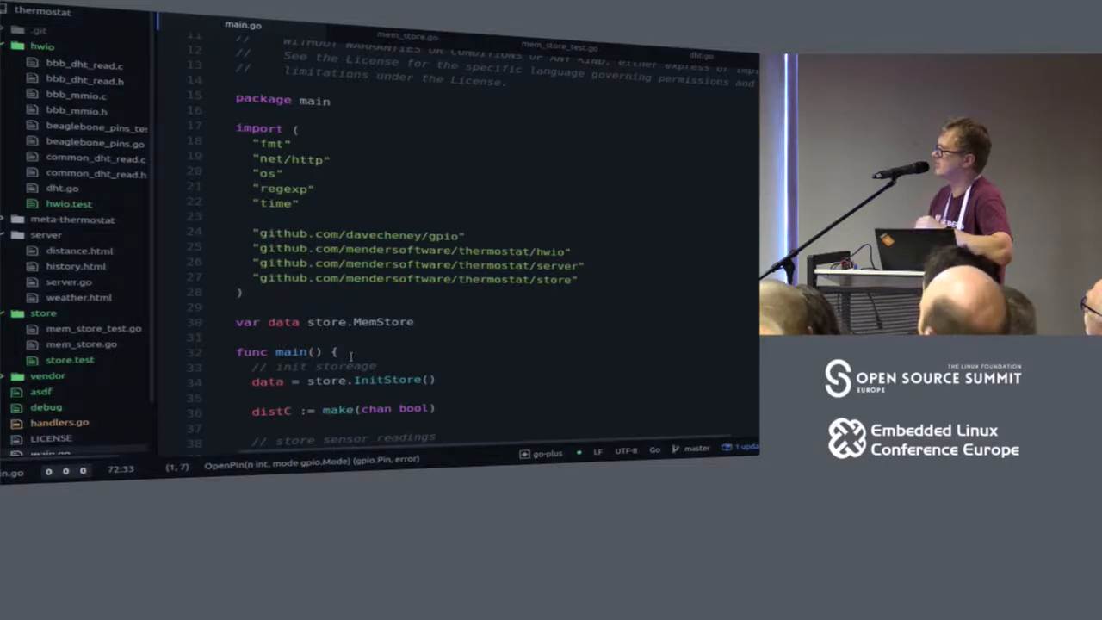
{"action": "scroll", "coordinate": [351, 355], "scroll_direction": "down", "scroll_amount": 3}
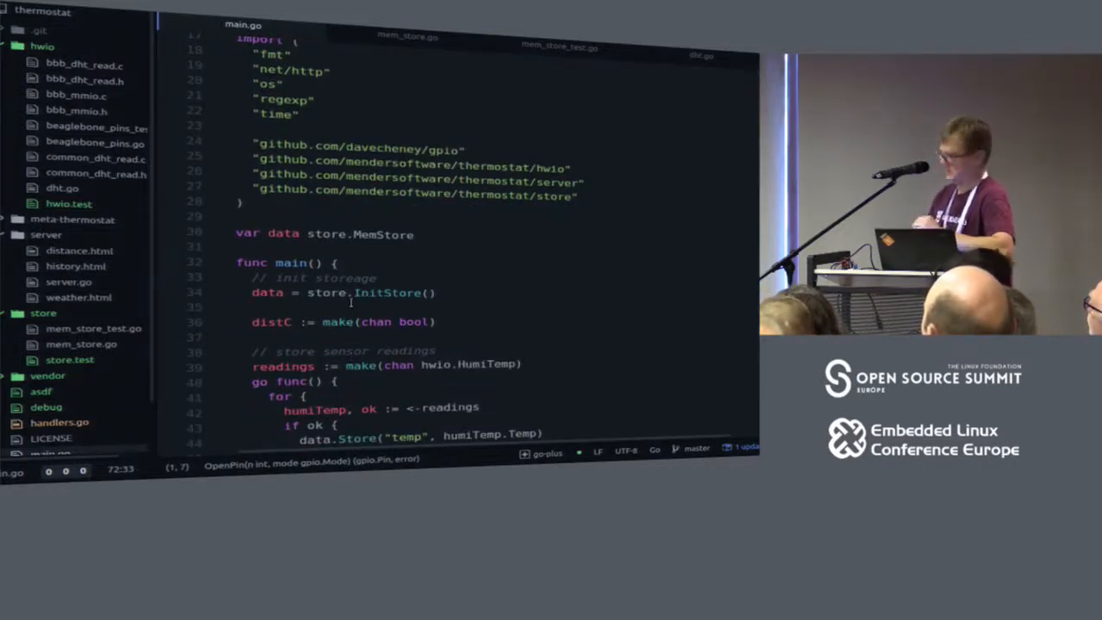
{"action": "scroll", "coordinate": [435, 379], "scroll_direction": "down", "scroll_amount": 3}
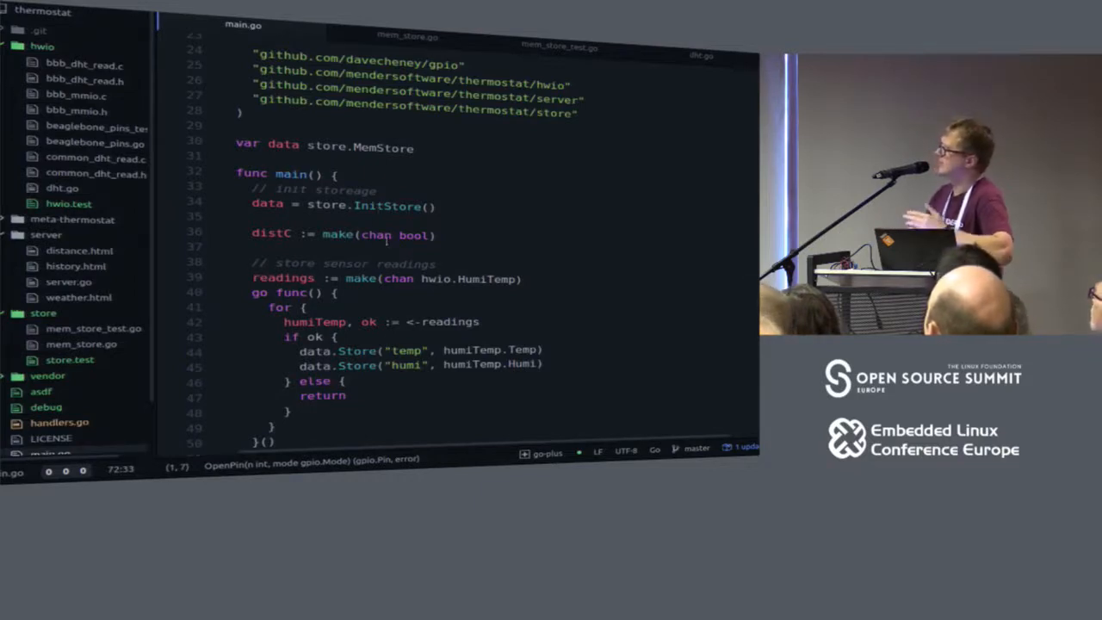
{"action": "scroll", "coordinate": [385, 240], "scroll_direction": "down", "scroll_amount": 1}
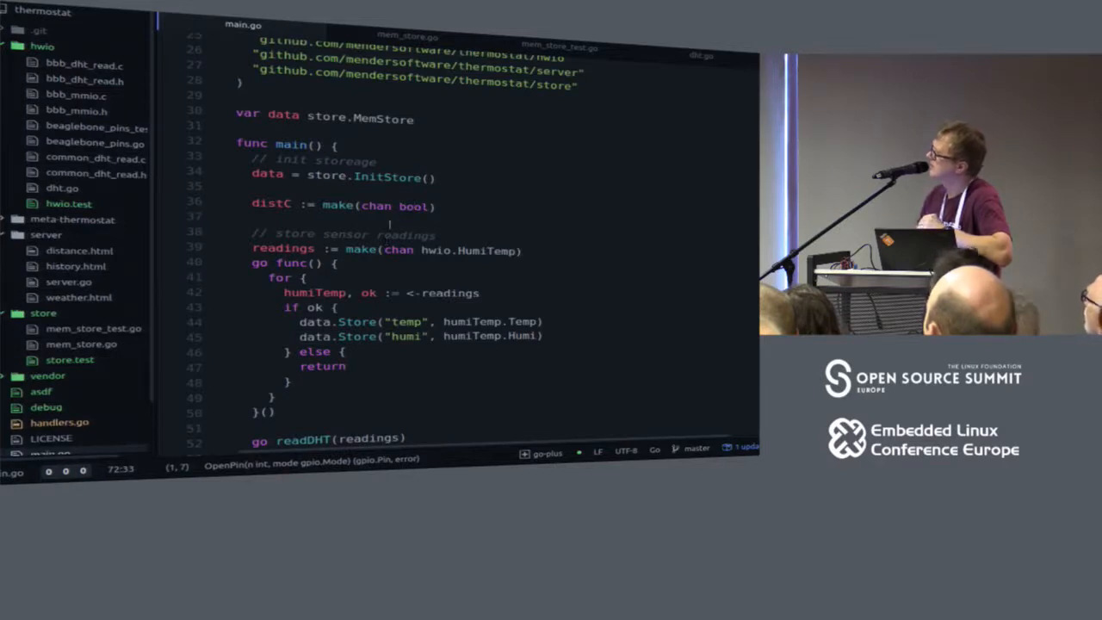
{"action": "double_click", "coordinate": [360, 250]}
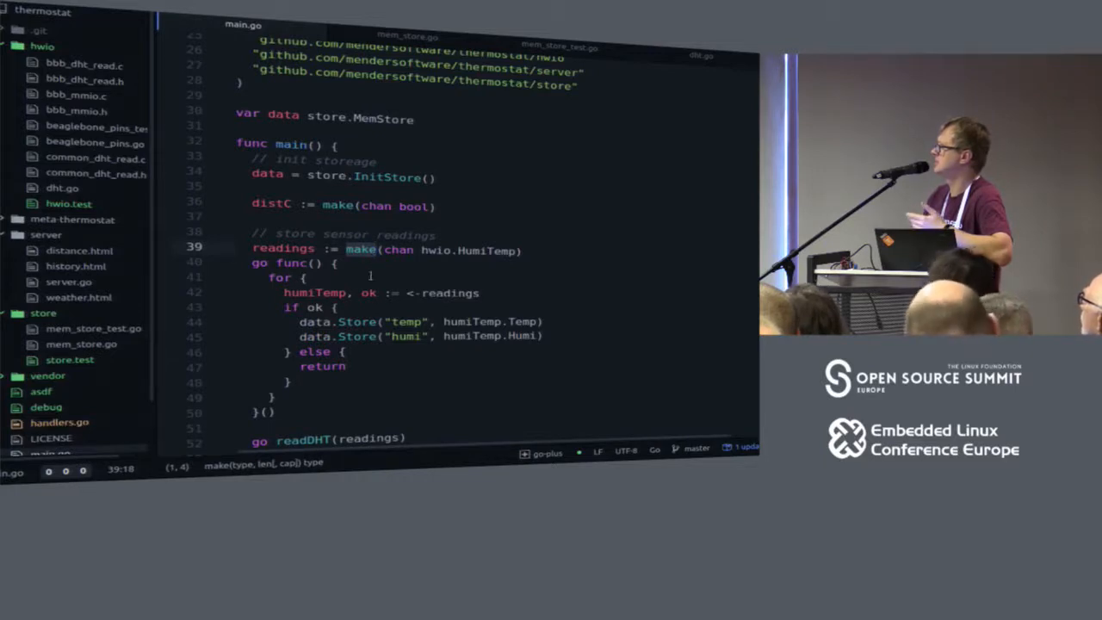
{"action": "scroll", "coordinate": [375, 258], "scroll_direction": "down", "scroll_amount": 2}
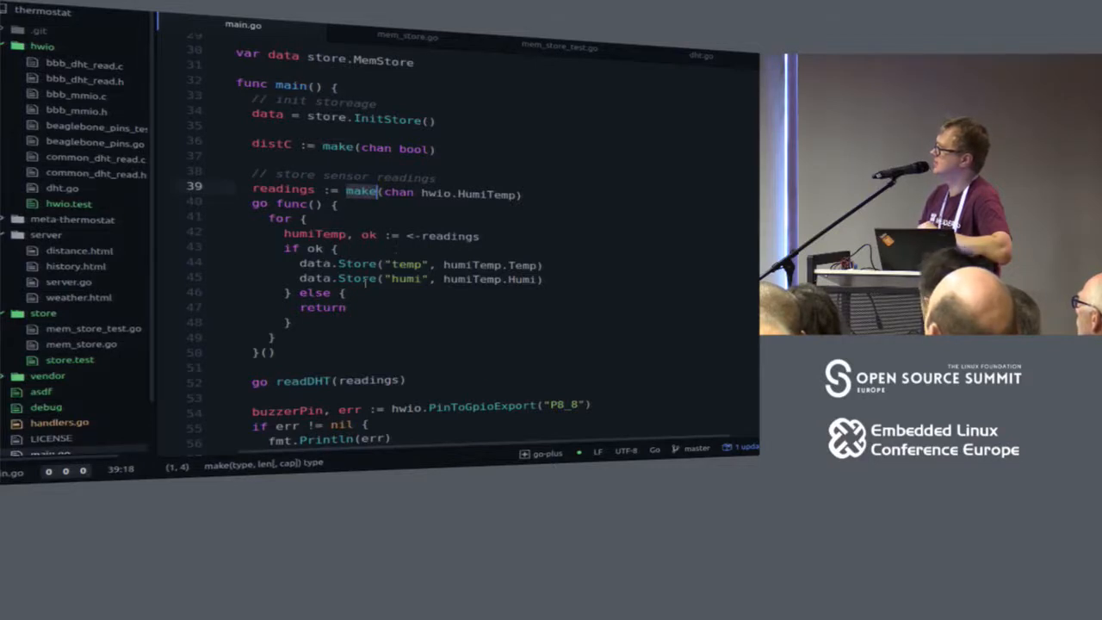
{"action": "scroll", "coordinate": [365, 285], "scroll_direction": "down", "scroll_amount": 2}
{"action": "scroll", "coordinate": [365, 281], "scroll_direction": "down", "scroll_amount": 4}
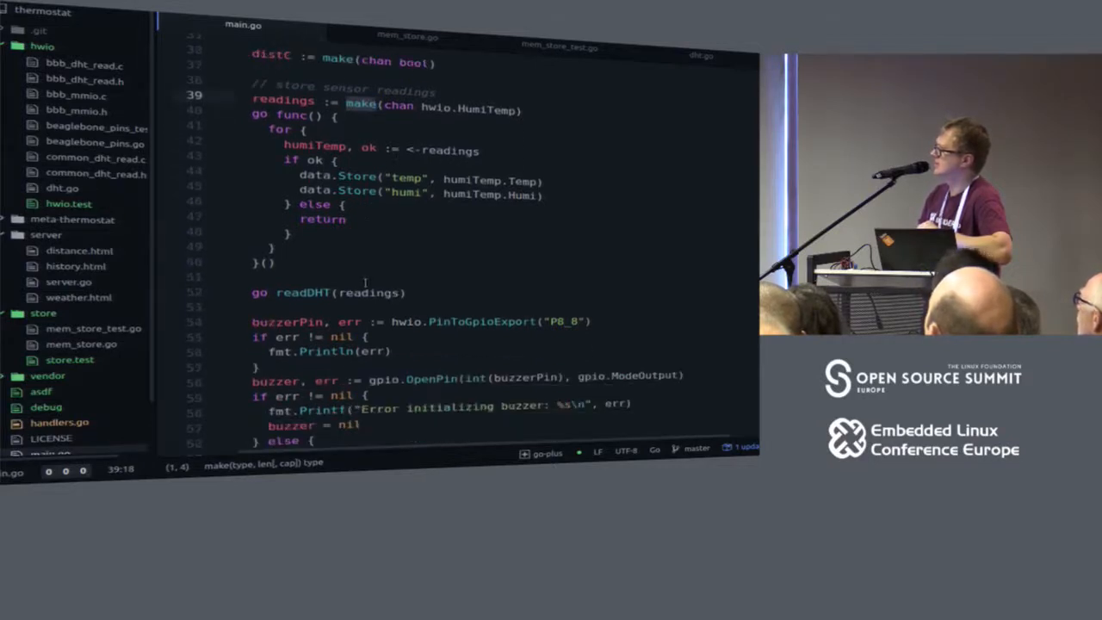
{"action": "left_click", "coordinate": [302, 293]}
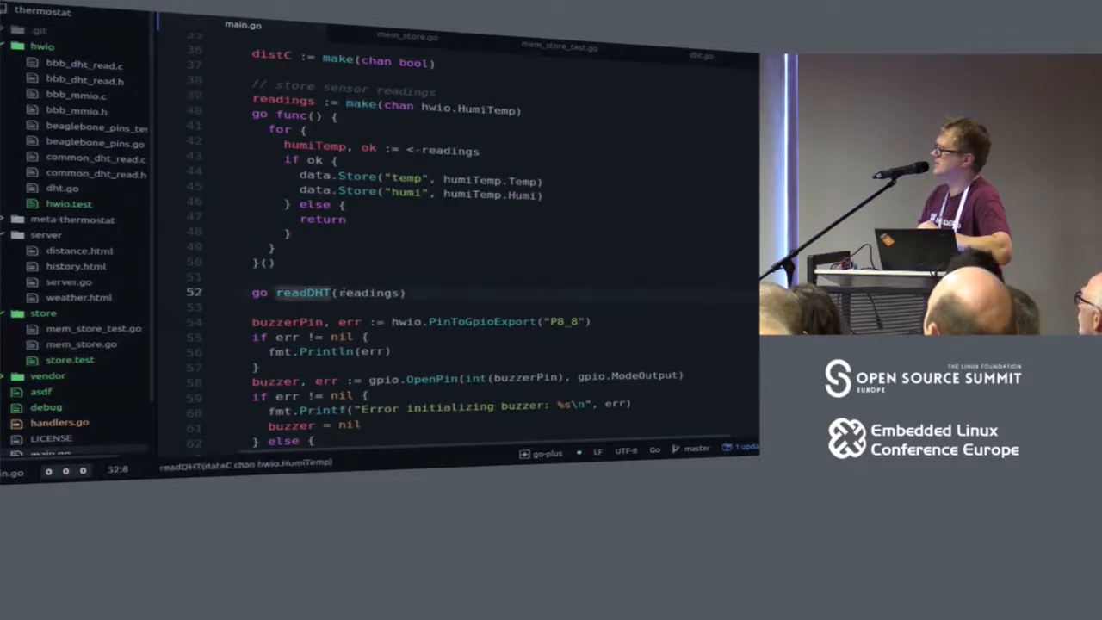
{"action": "scroll", "coordinate": [435, 285], "scroll_direction": "down", "scroll_amount": 5}
{"action": "scroll", "coordinate": [435, 284], "scroll_direction": "down", "scroll_amount": 5}
{"action": "scroll", "coordinate": [435, 284], "scroll_direction": "down", "scroll_amount": 4}
{"action": "scroll", "coordinate": [435, 284], "scroll_direction": "down", "scroll_amount": 4}
{"action": "scroll", "coordinate": [435, 284], "scroll_direction": "down", "scroll_amount": 4}
{"action": "scroll", "coordinate": [435, 284], "scroll_direction": "down", "scroll_amount": 3}
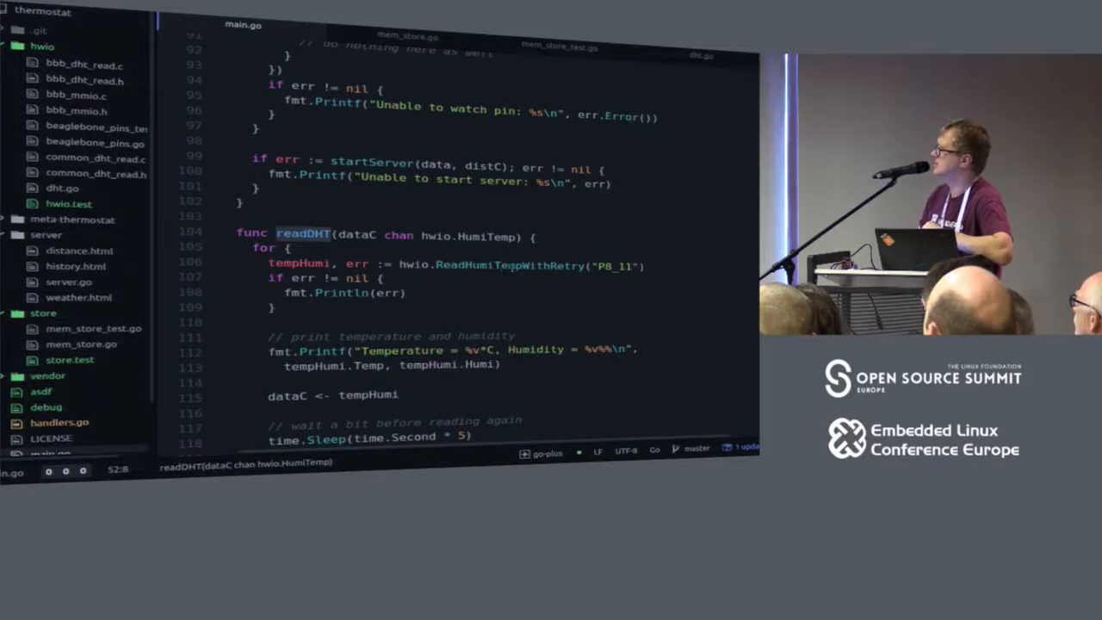
{"action": "double_click", "coordinate": [512, 265]}
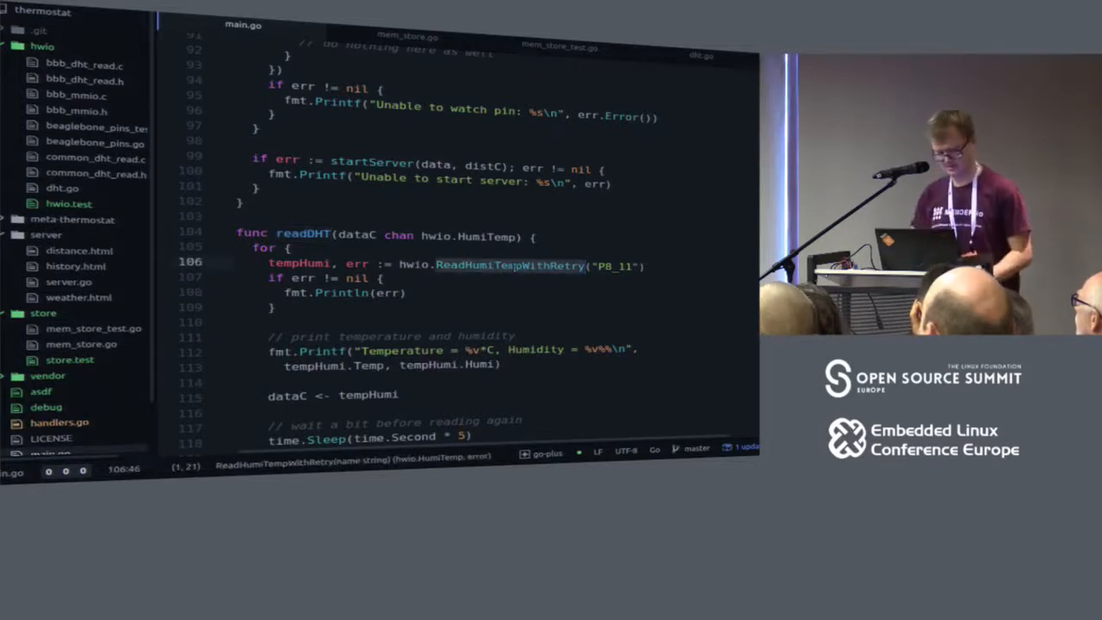
{"action": "key", "text": "ctrl+g"}
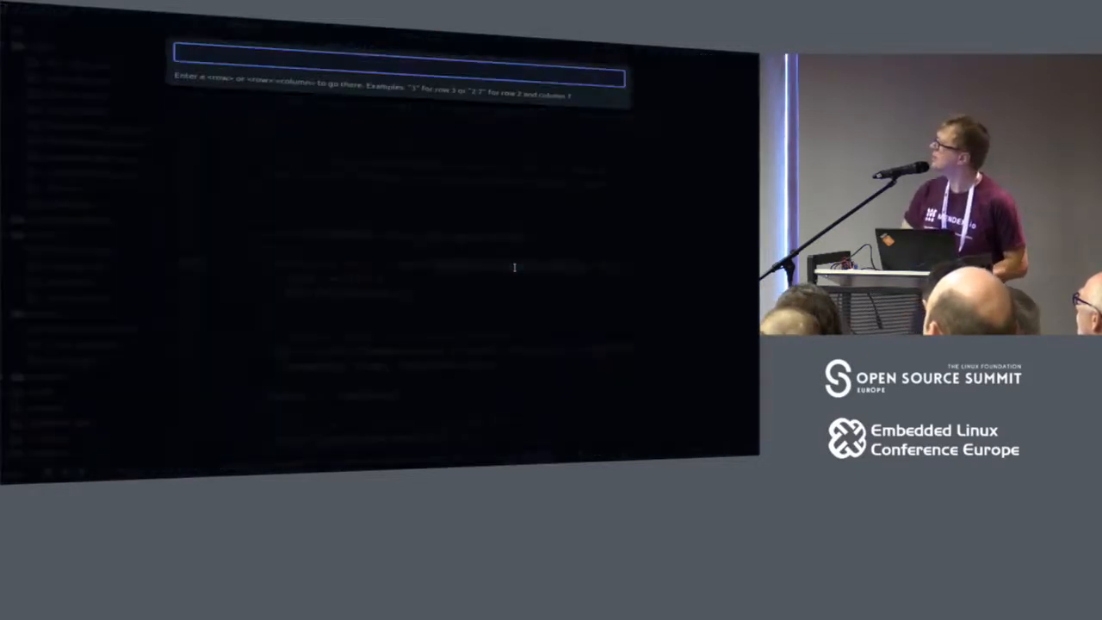
{"action": "key", "text": "Escape"}
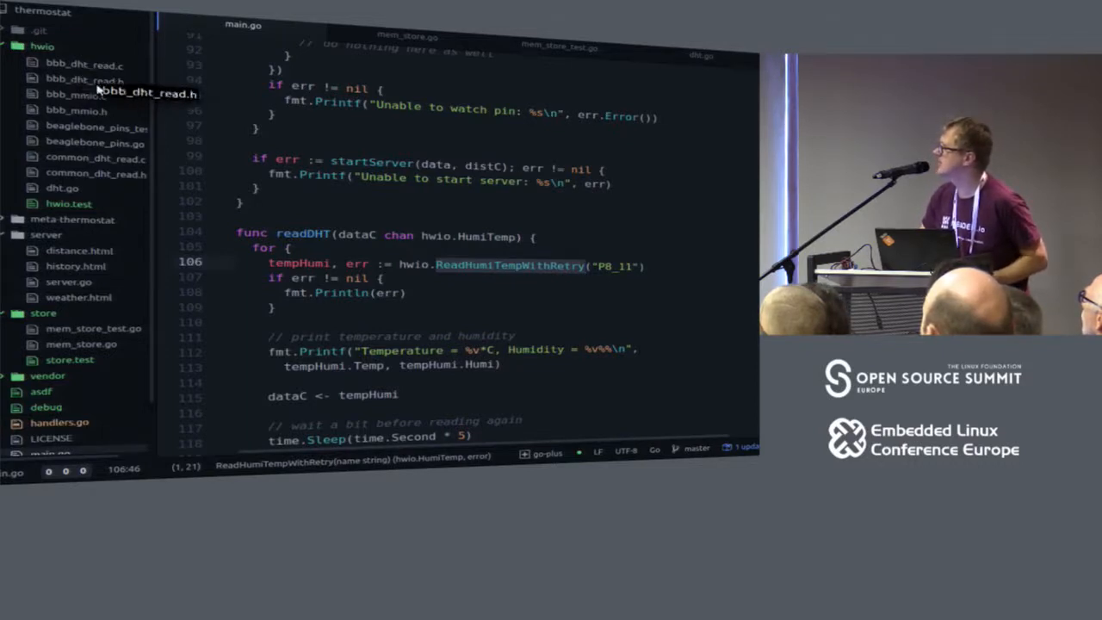
Show dht.go from hwio and highlight the bbb_dht_read C call in ReadHumiTempWithRetry.
{"action": "left_click", "coordinate": [64, 188]}
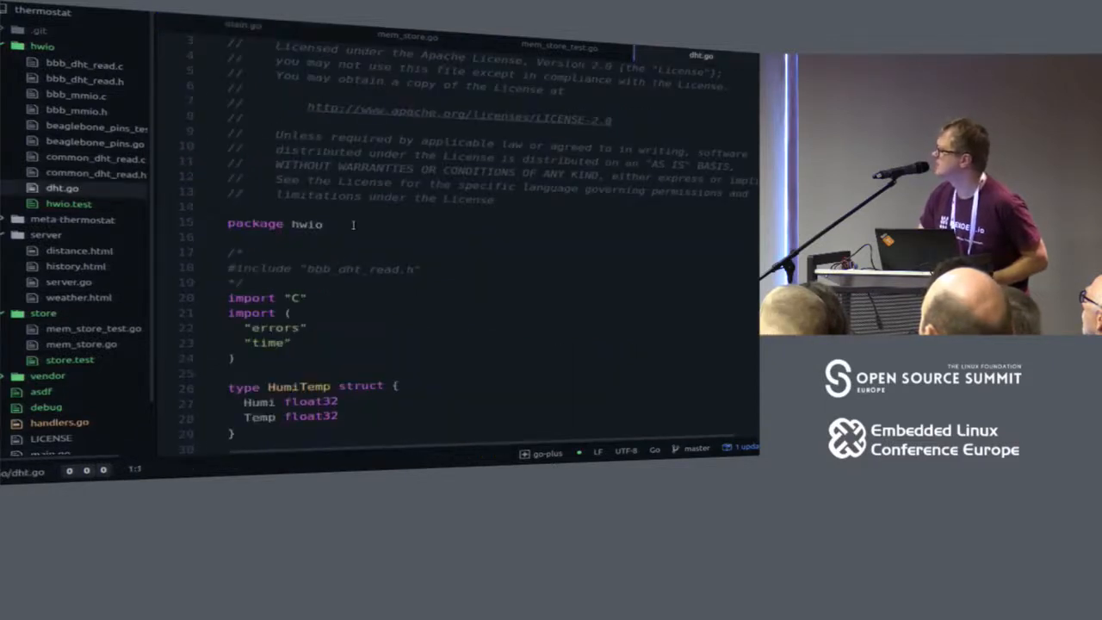
{"action": "scroll", "coordinate": [353, 224], "scroll_direction": "down", "scroll_amount": 1}
{"action": "scroll", "coordinate": [353, 225], "scroll_direction": "down", "scroll_amount": 2}
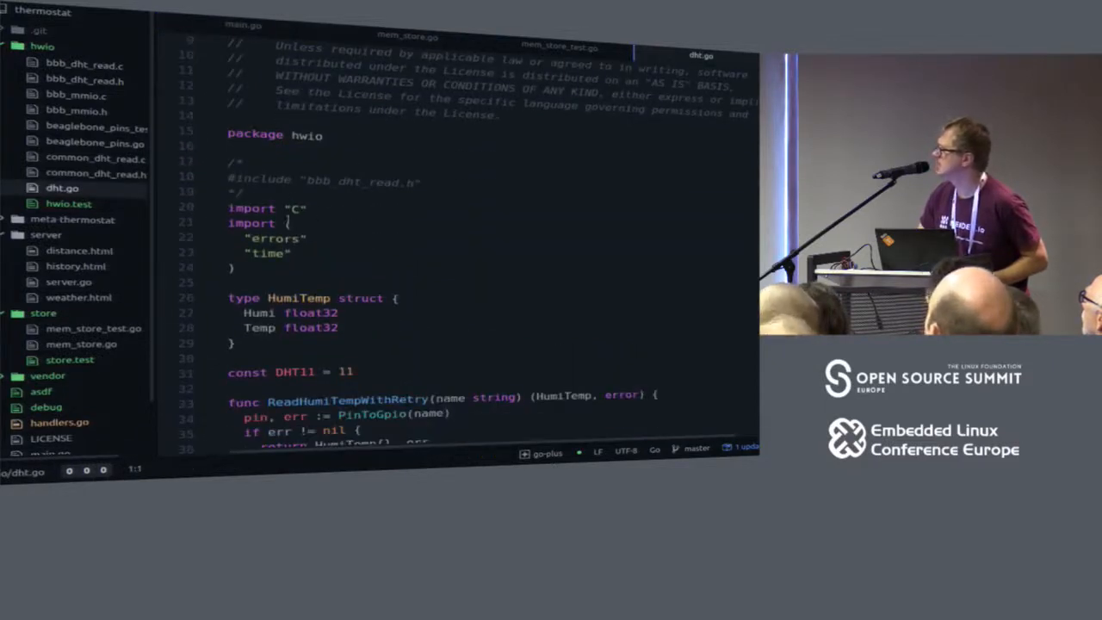
{"action": "scroll", "coordinate": [294, 208], "scroll_direction": "down", "scroll_amount": 2}
{"action": "scroll", "coordinate": [295, 207], "scroll_direction": "down", "scroll_amount": 2}
{"action": "scroll", "coordinate": [289, 221], "scroll_direction": "down", "scroll_amount": 3}
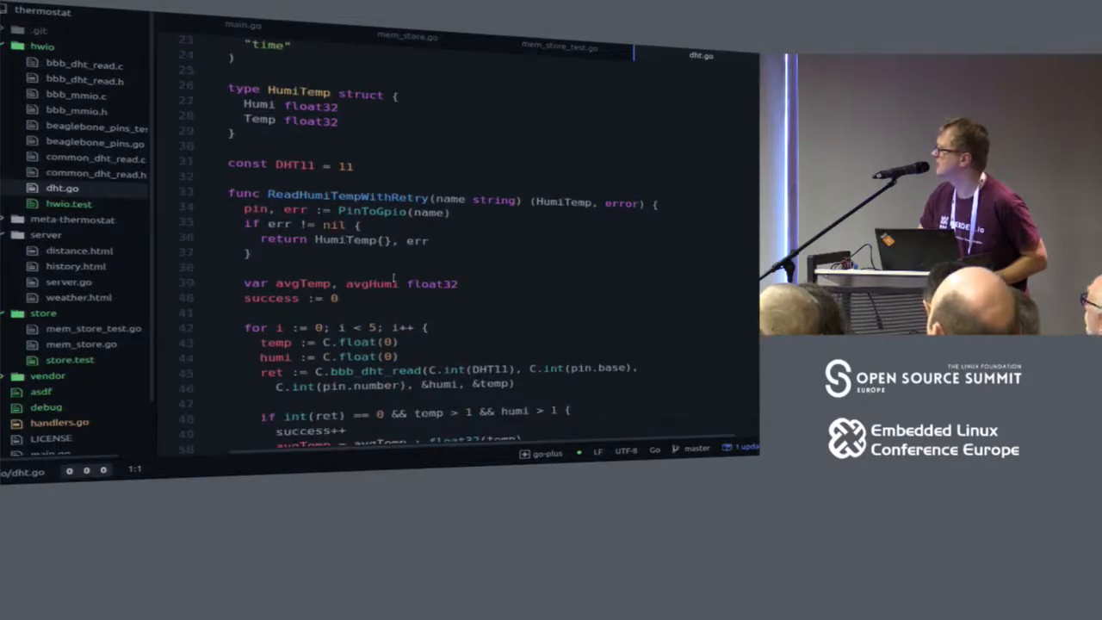
{"action": "scroll", "coordinate": [394, 276], "scroll_direction": "down", "scroll_amount": 1}
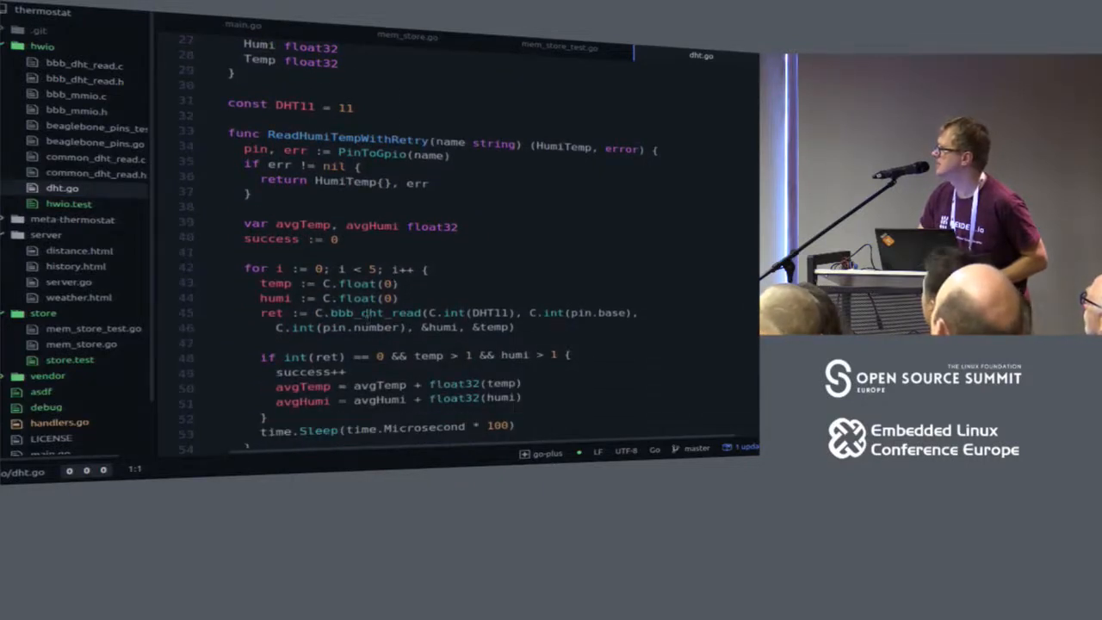
{"action": "double_click", "coordinate": [345, 313]}
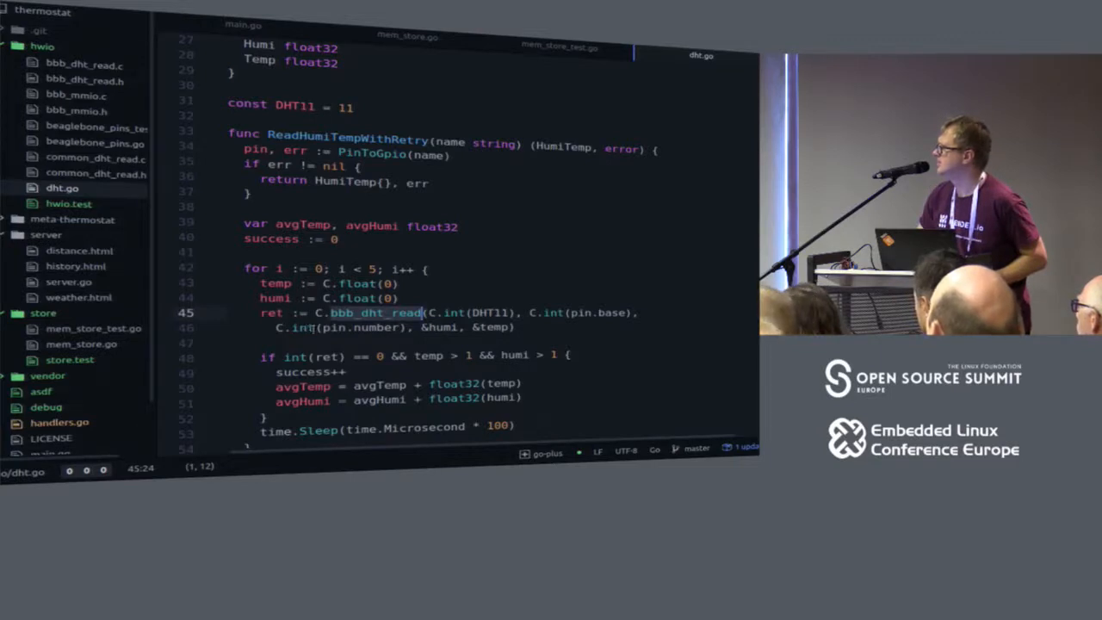
{"action": "scroll", "coordinate": [310, 327], "scroll_direction": "down", "scroll_amount": 1}
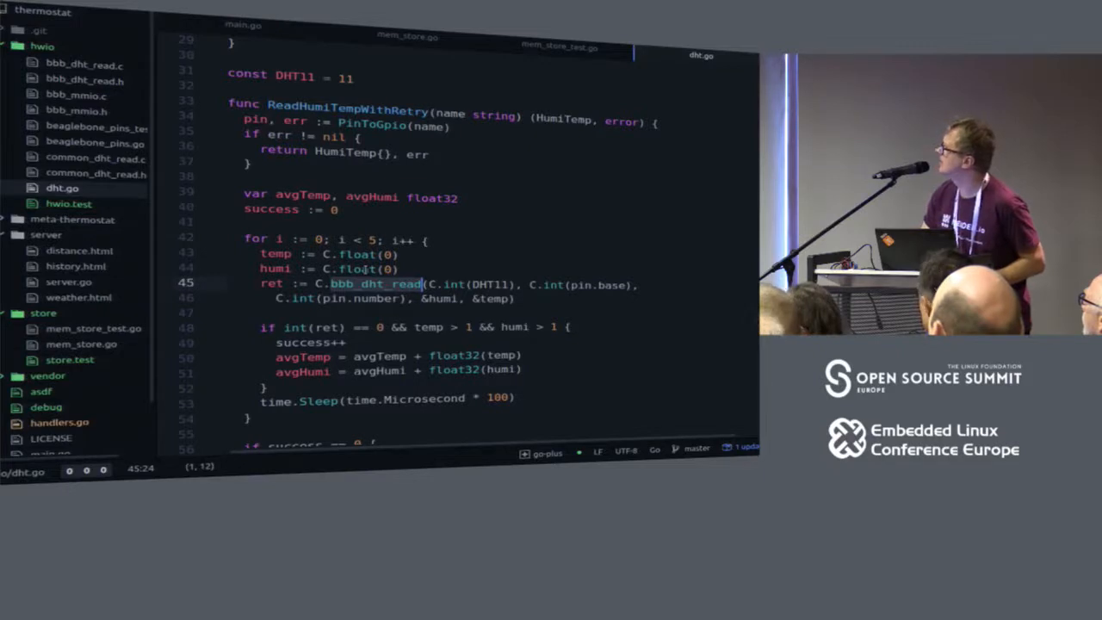
{"action": "scroll", "coordinate": [365, 267], "scroll_direction": "down", "scroll_amount": 2}
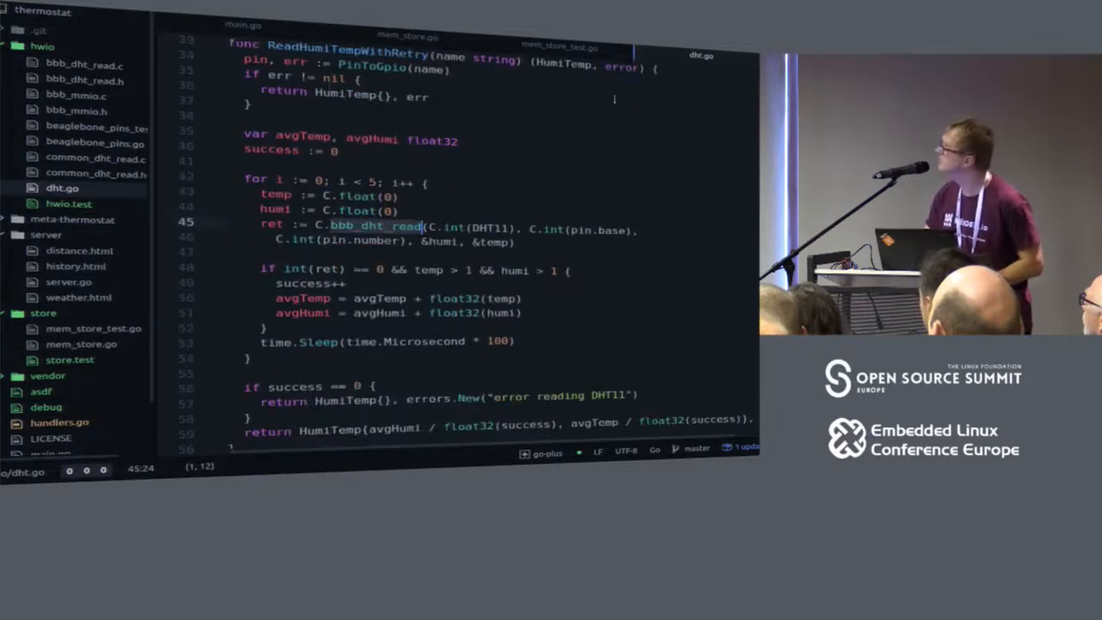
{"action": "left_click", "coordinate": [255, 29]}
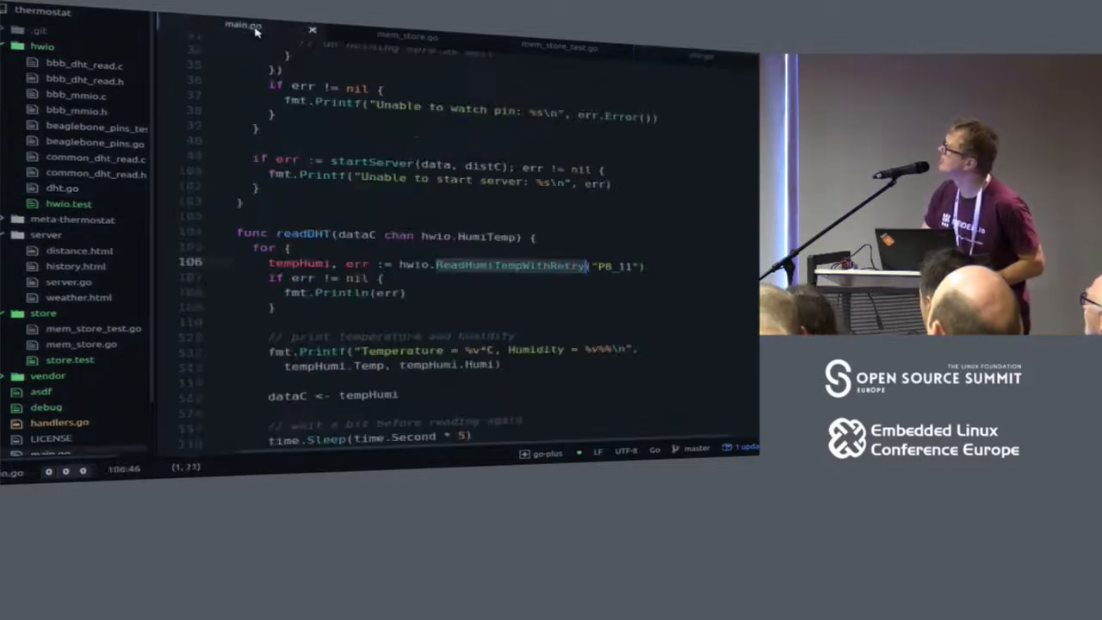
{"action": "scroll", "coordinate": [448, 233], "scroll_direction": "down", "scroll_amount": 2}
{"action": "scroll", "coordinate": [448, 234], "scroll_direction": "down", "scroll_amount": 1}
{"action": "scroll", "coordinate": [449, 233], "scroll_direction": "up", "scroll_amount": 2}
{"action": "scroll", "coordinate": [449, 233], "scroll_direction": "up", "scroll_amount": 2}
{"action": "scroll", "coordinate": [449, 234], "scroll_direction": "up", "scroll_amount": 2}
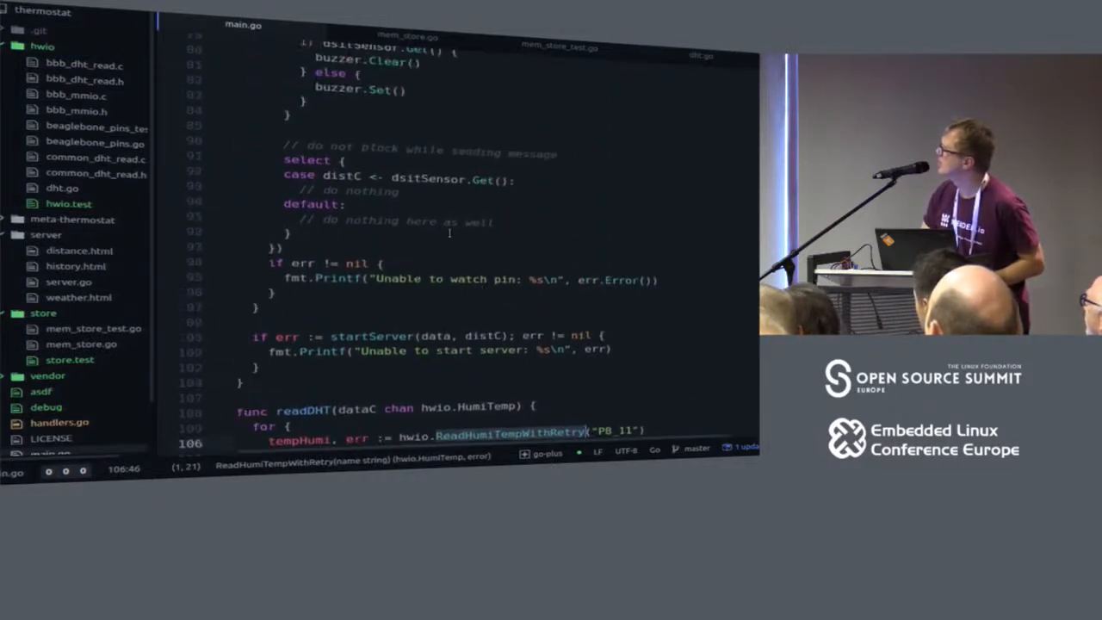
{"action": "scroll", "coordinate": [449, 234], "scroll_direction": "down", "scroll_amount": 1}
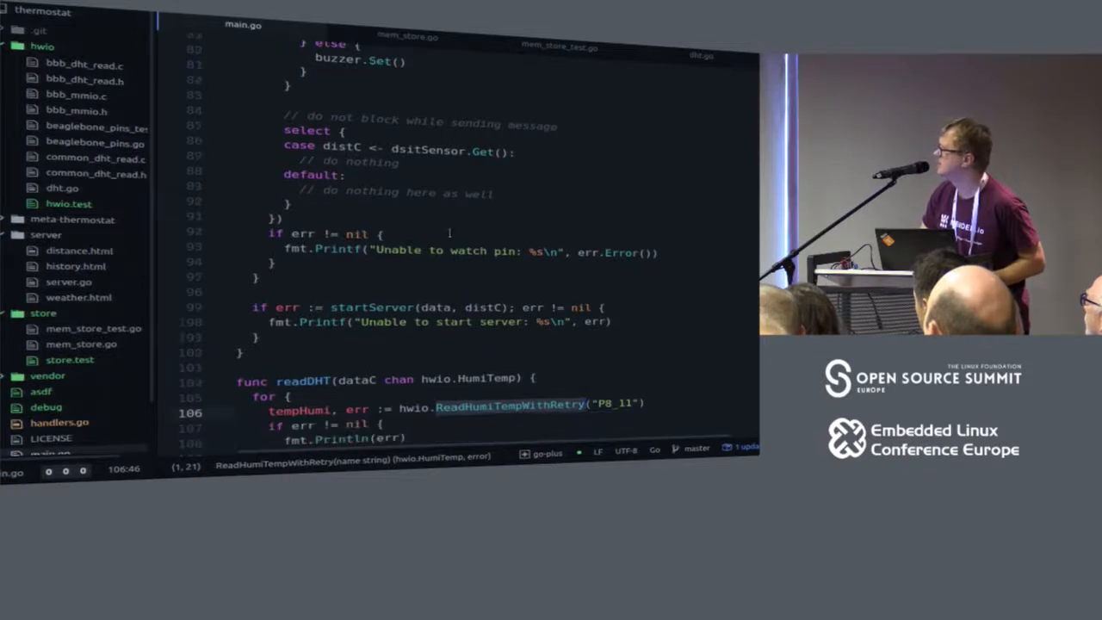
{"action": "left_click", "coordinate": [368, 308]}
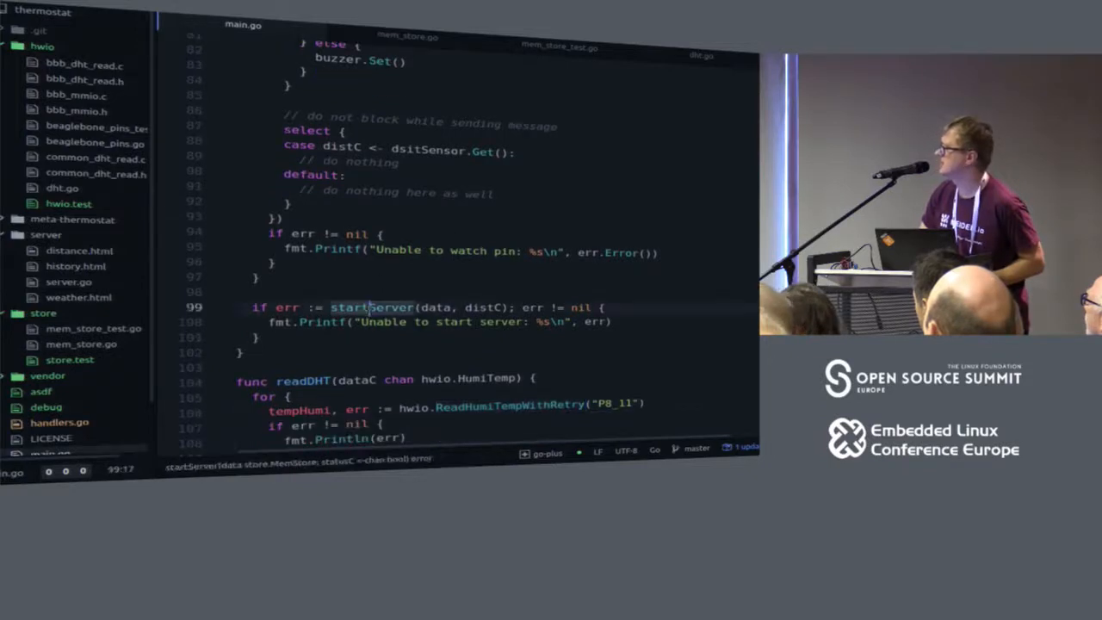
{"action": "scroll", "coordinate": [409, 340], "scroll_direction": "down", "scroll_amount": 3}
{"action": "scroll", "coordinate": [409, 341], "scroll_direction": "down", "scroll_amount": 3}
{"action": "scroll", "coordinate": [409, 340], "scroll_direction": "down", "scroll_amount": 2}
{"action": "scroll", "coordinate": [409, 340], "scroll_direction": "down", "scroll_amount": 2}
{"action": "scroll", "coordinate": [409, 340], "scroll_direction": "down", "scroll_amount": 2}
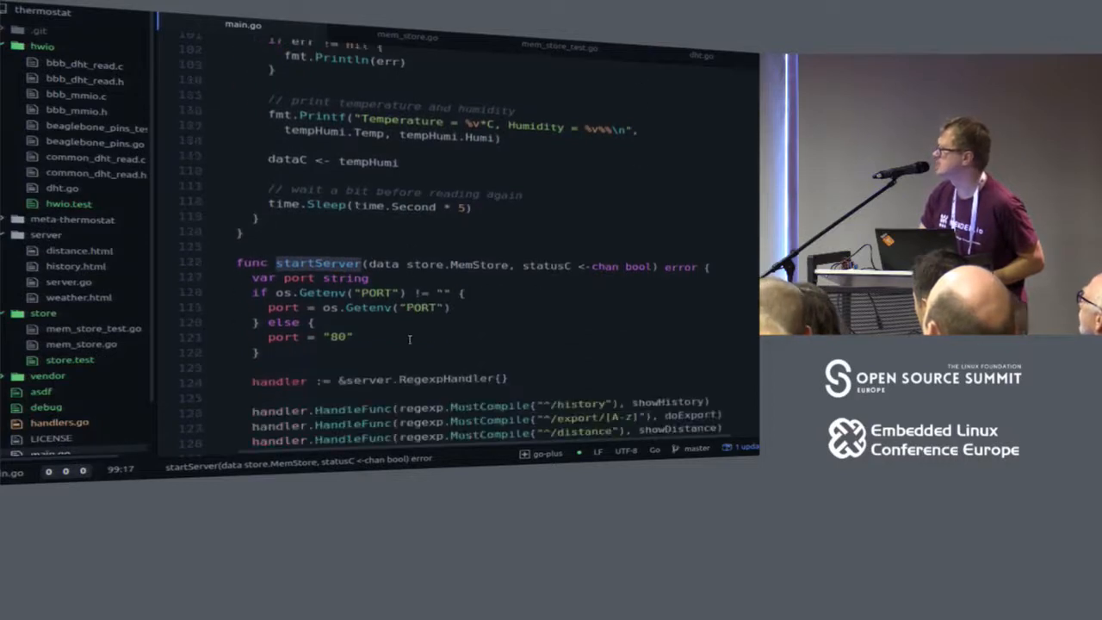
{"action": "scroll", "coordinate": [409, 341], "scroll_direction": "down", "scroll_amount": 2}
{"action": "scroll", "coordinate": [409, 340], "scroll_direction": "down", "scroll_amount": 2}
{"action": "scroll", "coordinate": [409, 338], "scroll_direction": "down", "scroll_amount": 1}
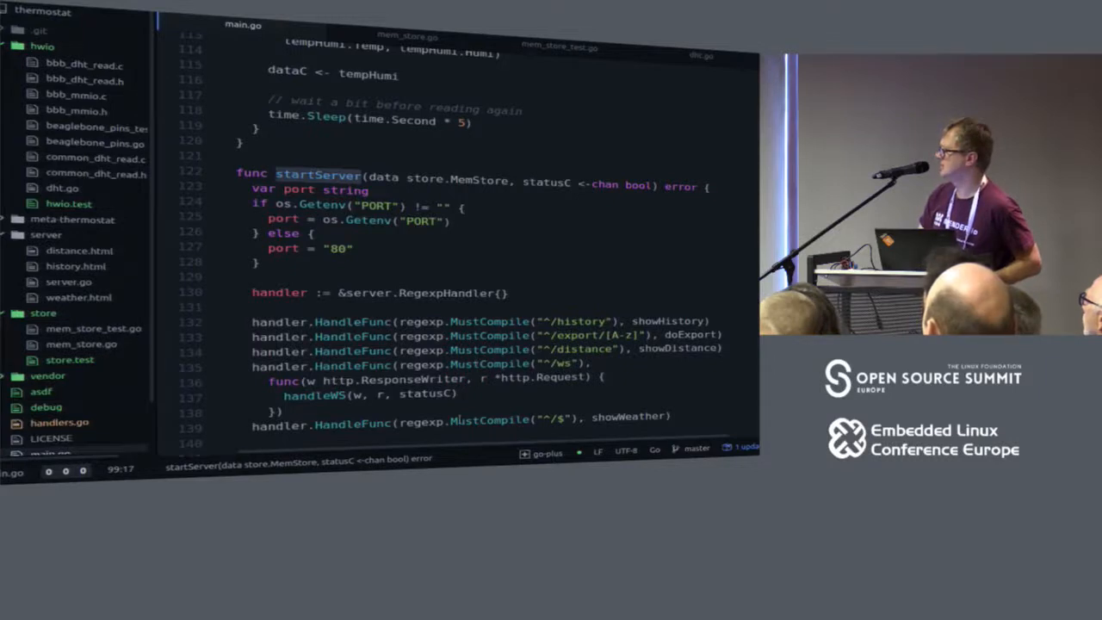
{"action": "scroll", "coordinate": [462, 419], "scroll_direction": "down", "scroll_amount": 2}
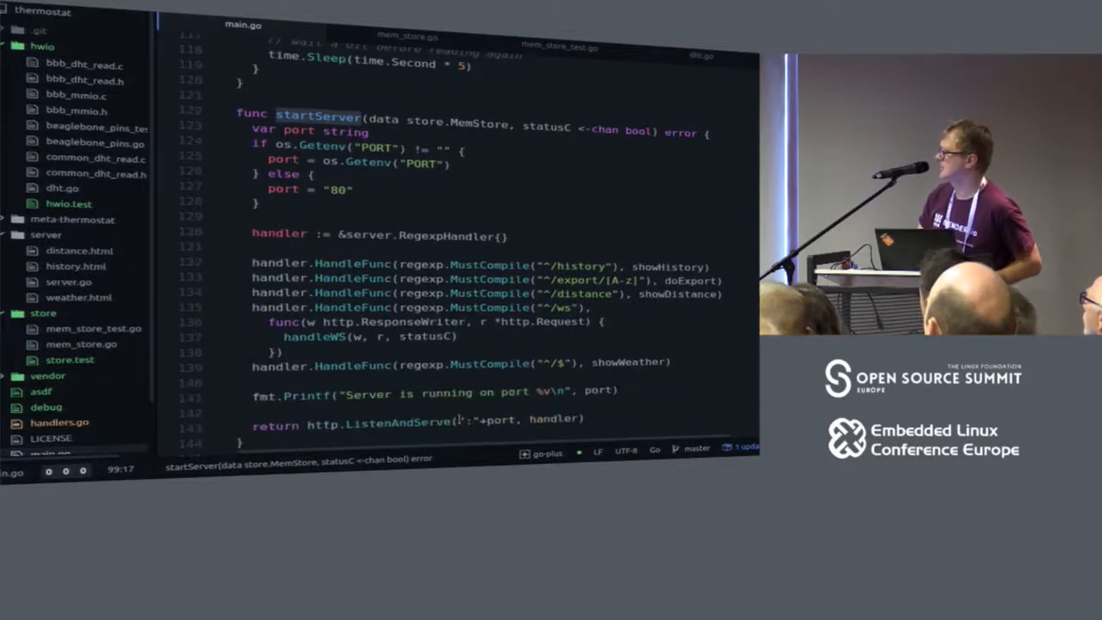
{"action": "left_click", "coordinate": [431, 420]}
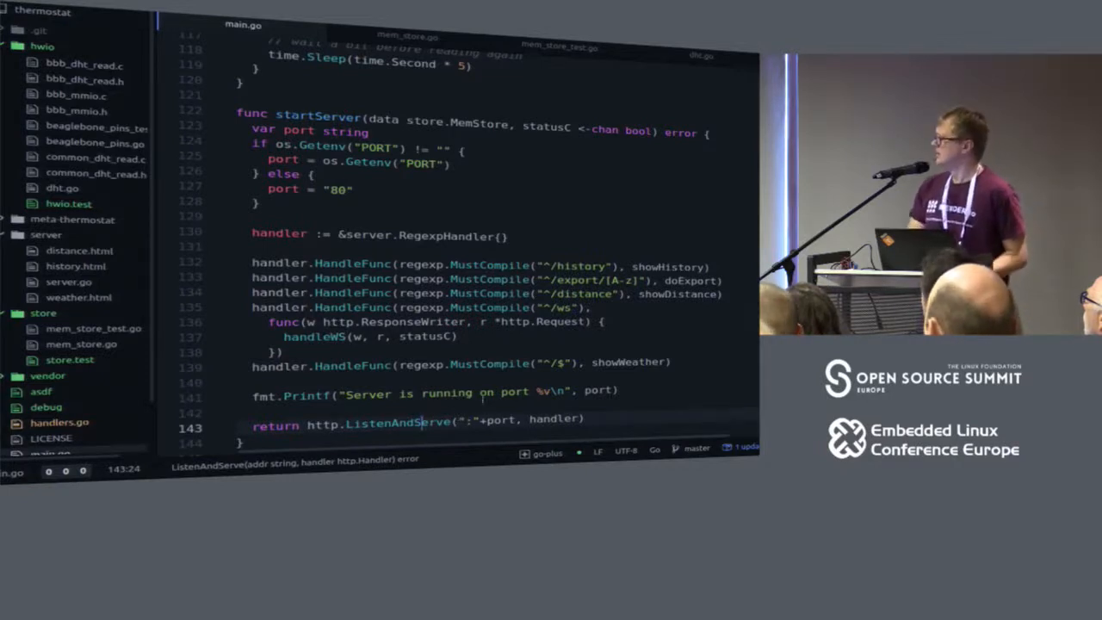
Review the finished bitbake task summary in the terminal, then return to the browser.
{"action": "key", "text": "alt+Tab"}
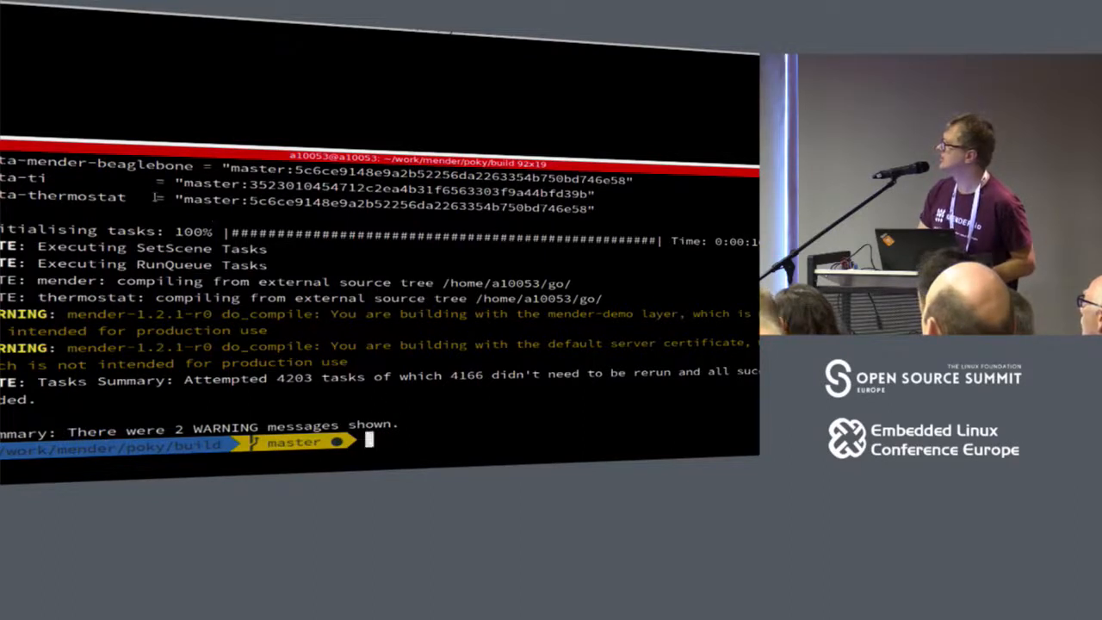
{"action": "key", "text": "alt+Tab"}
{"action": "key", "text": "alt+Tab"}
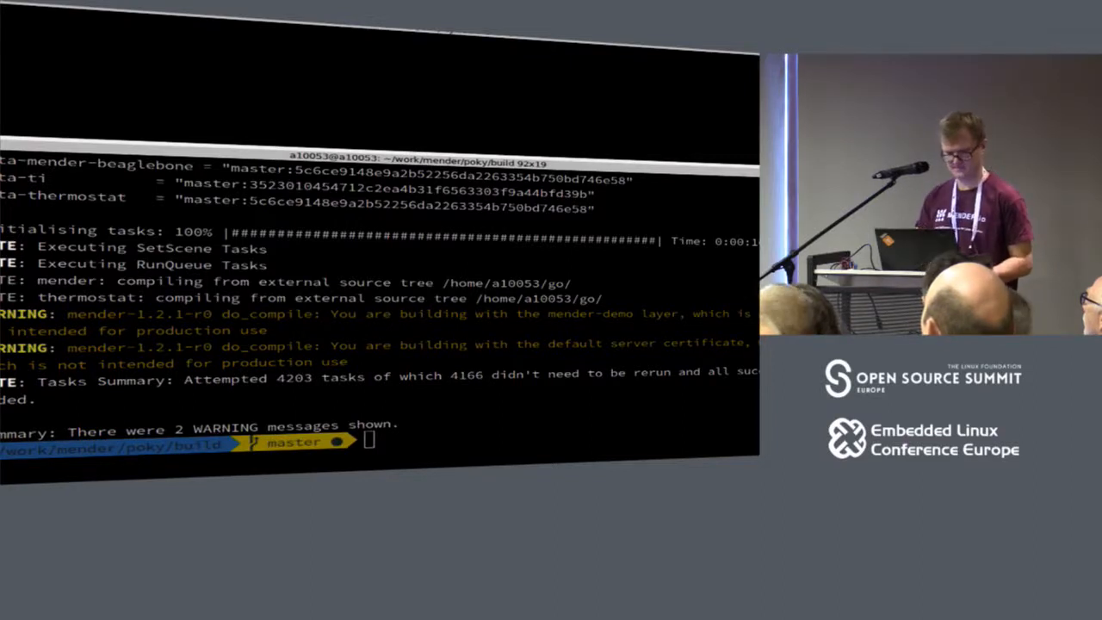
{"action": "key", "text": "alt+Tab"}
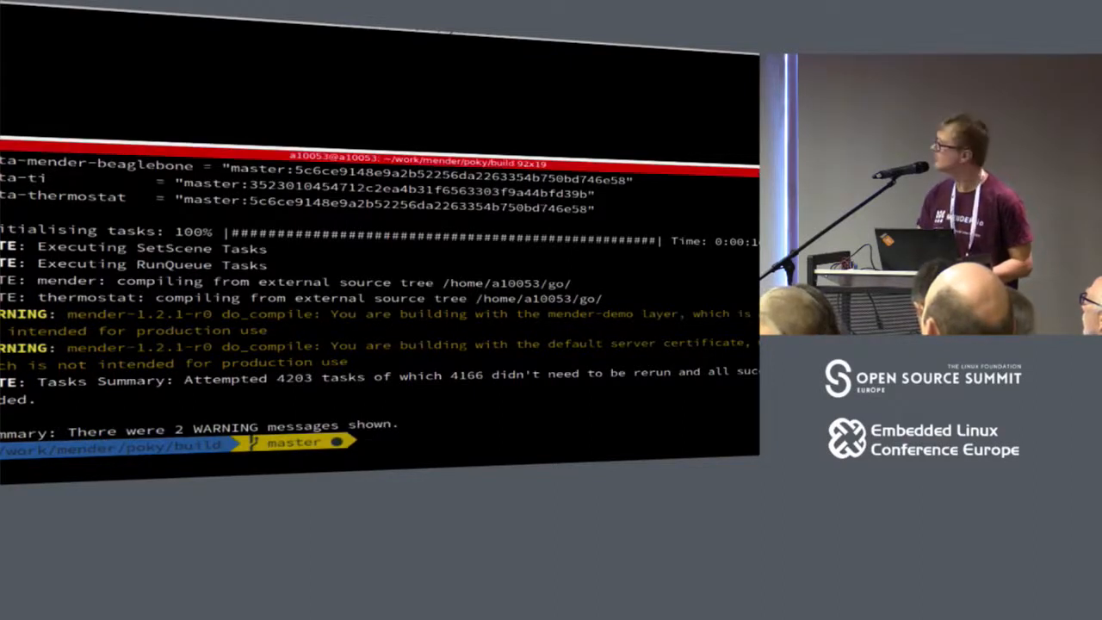
{"action": "key", "text": "alt+Tab"}
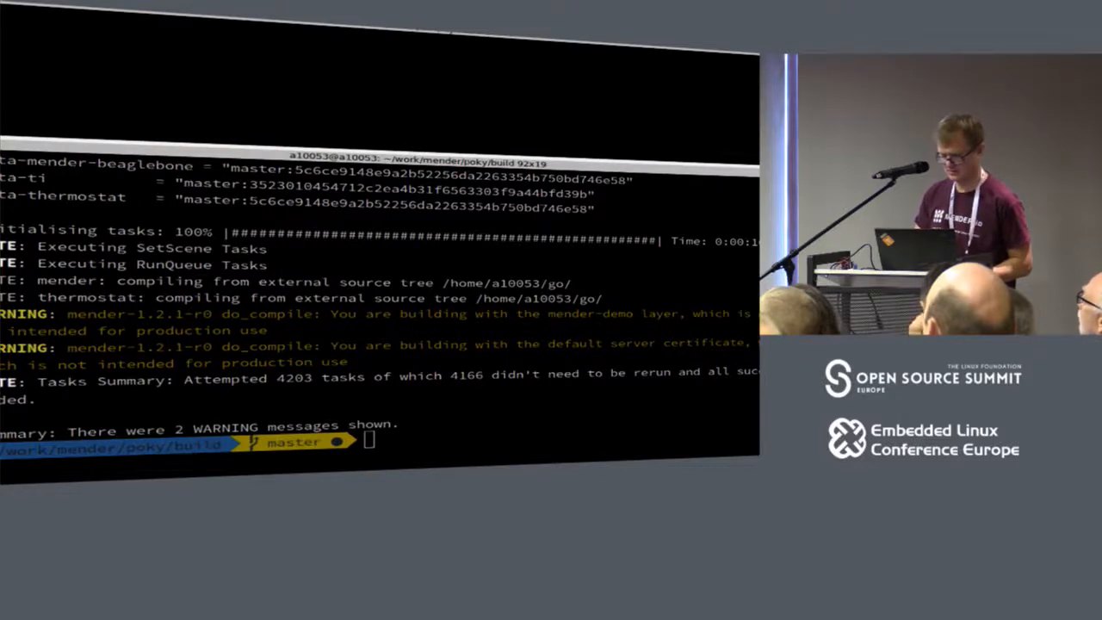
{"action": "key", "text": "alt+Tab"}
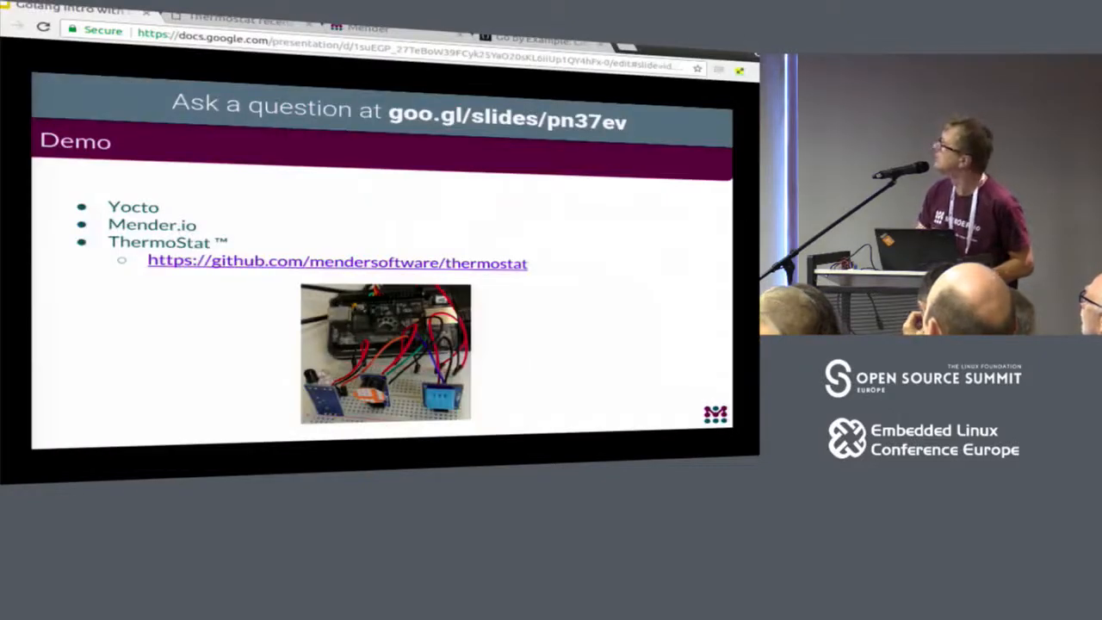
Log in to the Mender demo server with the suggested email and password.
{"action": "left_click", "coordinate": [363, 29]}
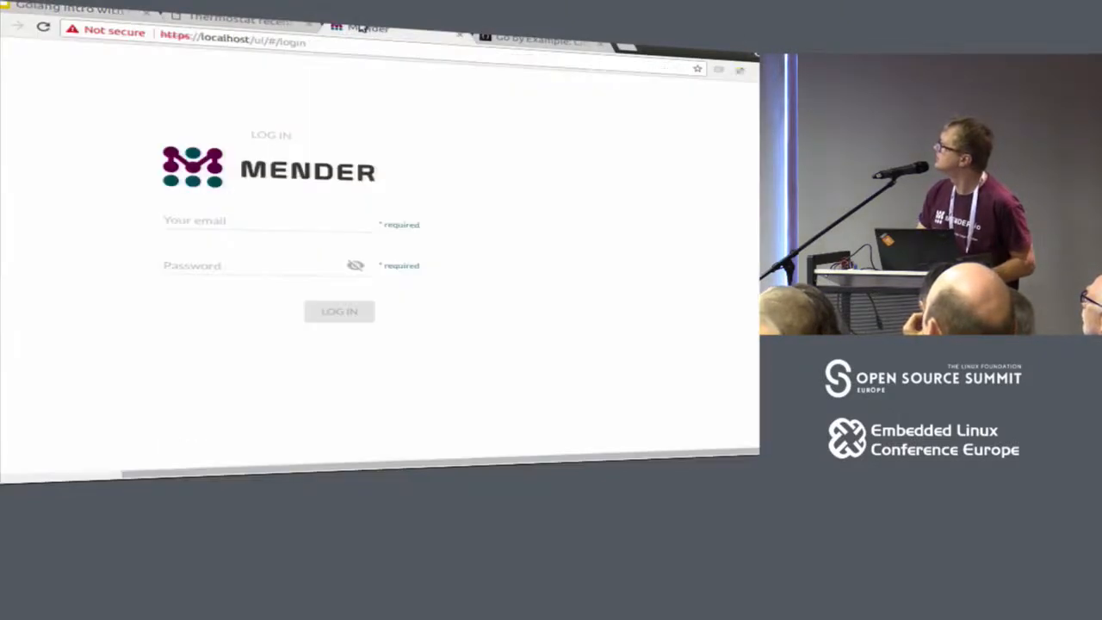
{"action": "left_click", "coordinate": [250, 222]}
{"action": "type", "text": "el"}
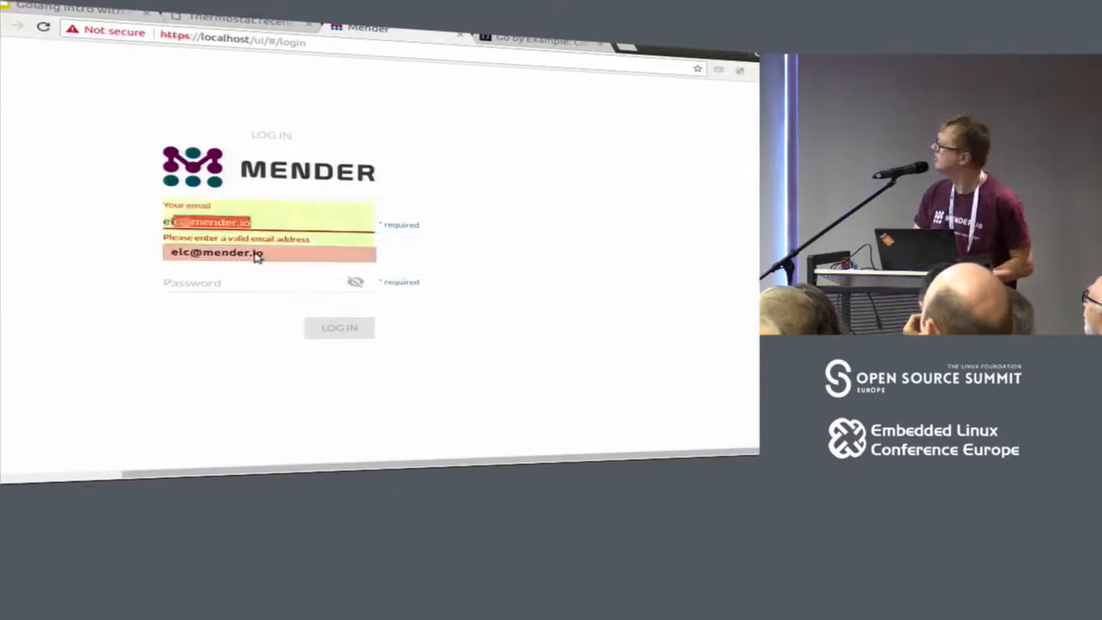
{"action": "left_click", "coordinate": [256, 253]}
{"action": "left_click", "coordinate": [255, 267]}
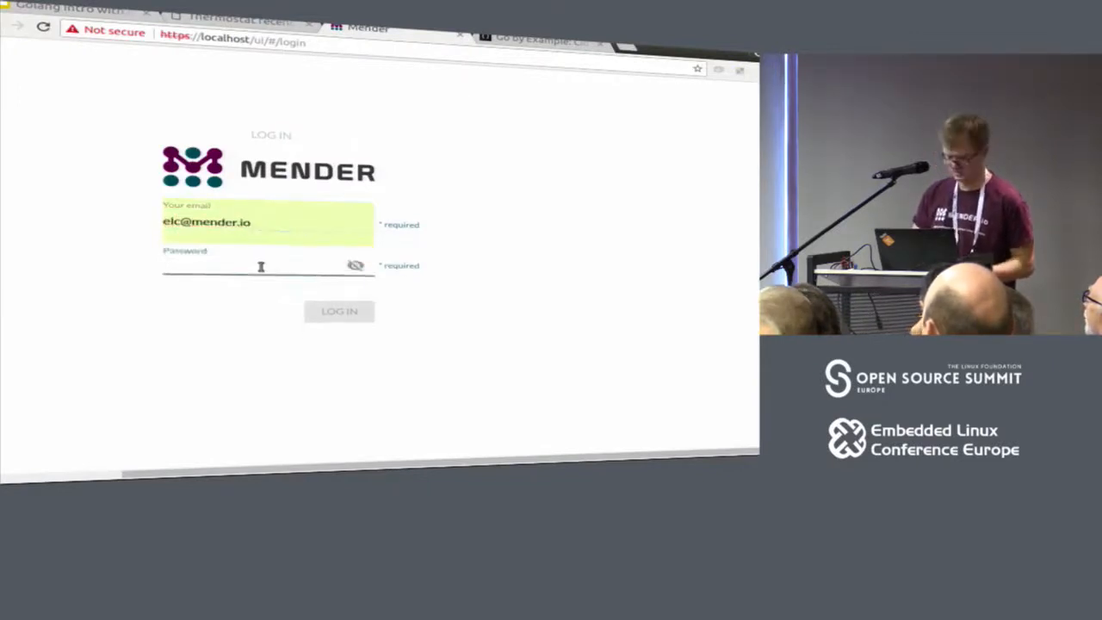
{"action": "type", "text": "elc"}
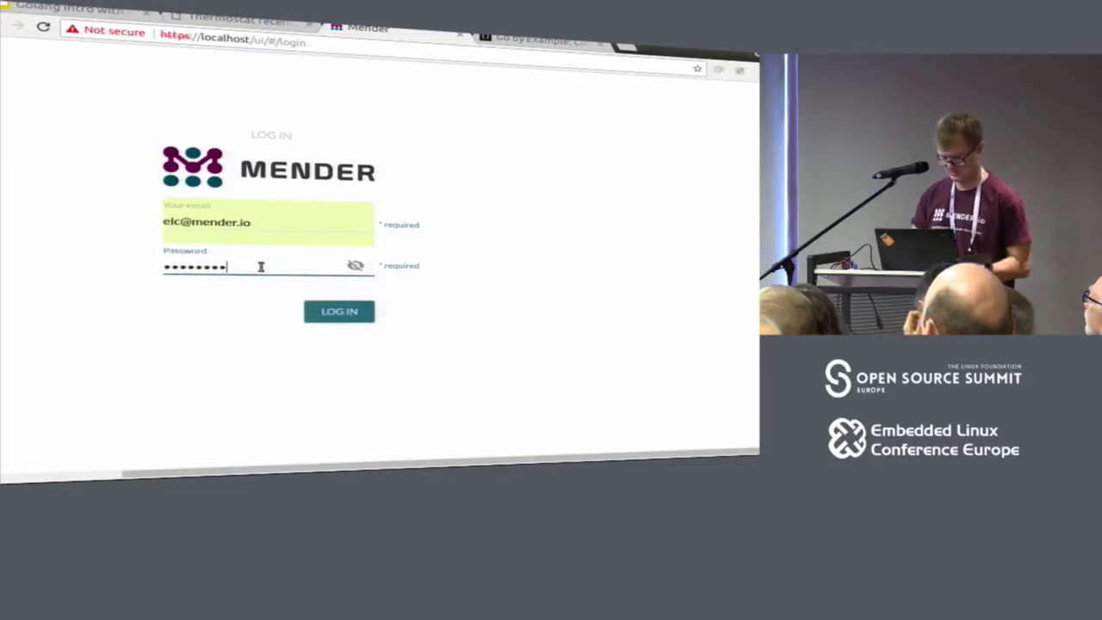
{"action": "type", "text": "..."}
{"action": "key", "text": "Return"}
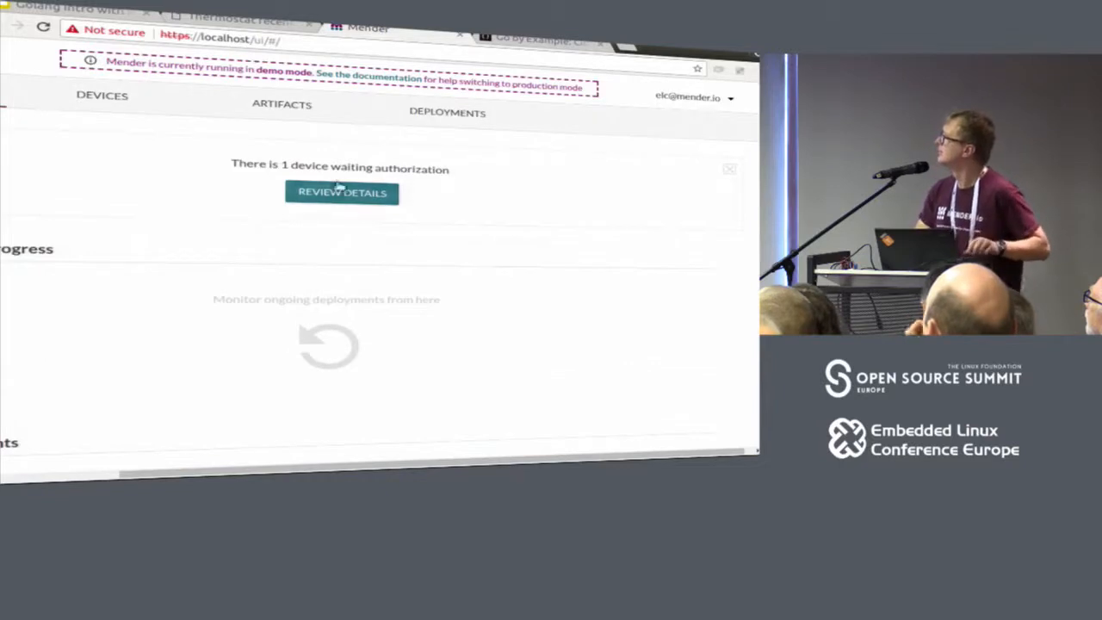
Authorize the pending device and expand the beaglebone row to view its identity and inventory.
{"action": "left_click", "coordinate": [138, 104]}
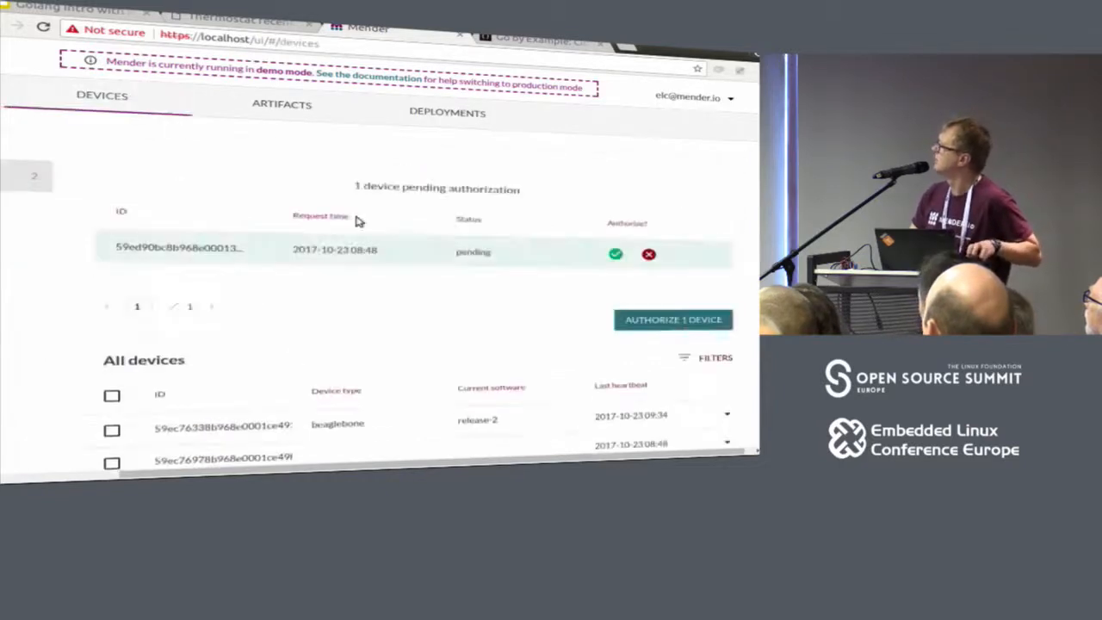
{"action": "left_click", "coordinate": [617, 255]}
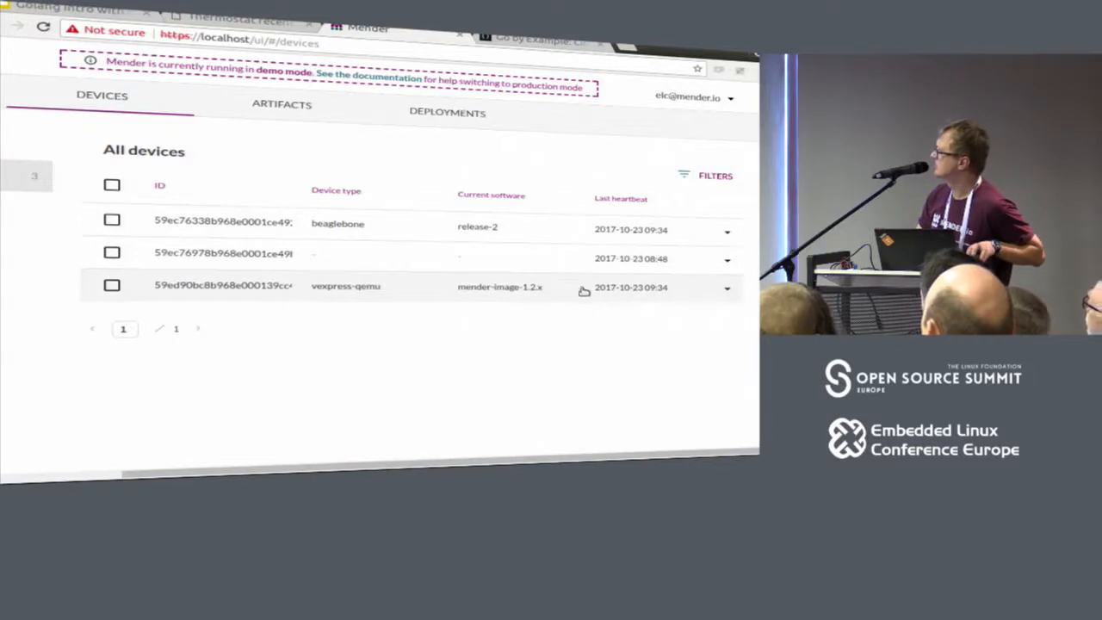
{"action": "left_click", "coordinate": [728, 231]}
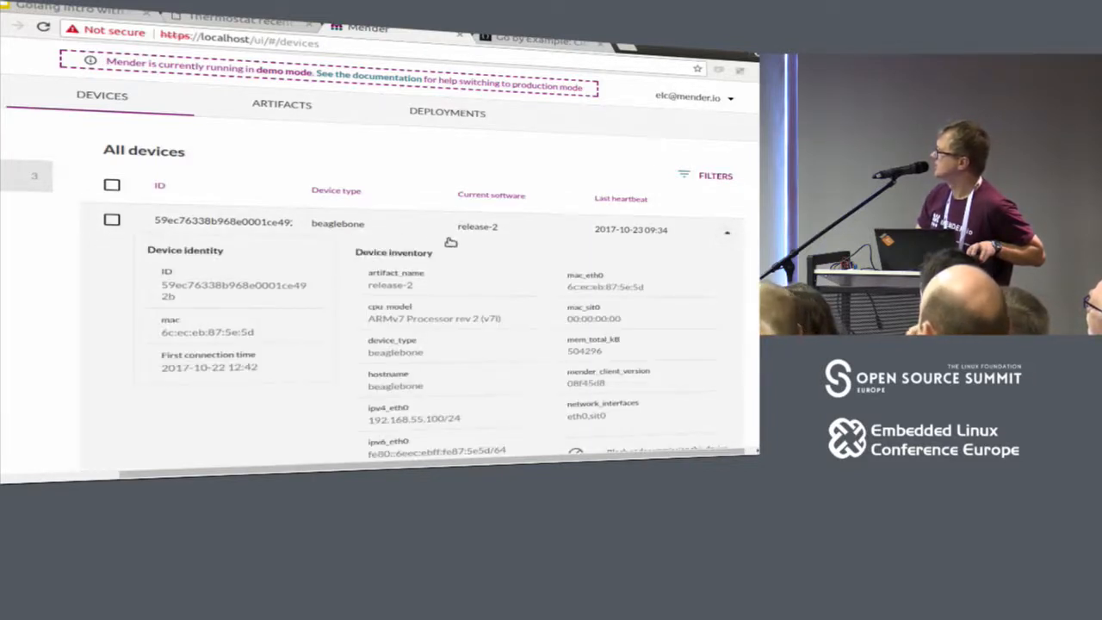
{"action": "scroll", "coordinate": [509, 231], "scroll_direction": "down", "scroll_amount": 3}
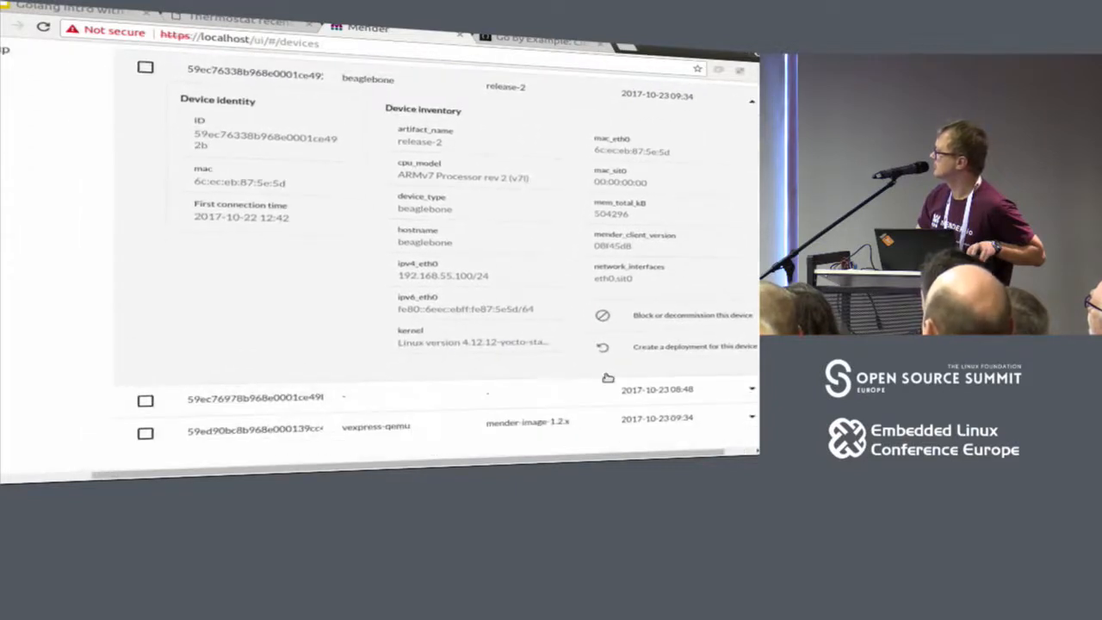
{"action": "scroll", "coordinate": [631, 230], "scroll_direction": "up", "scroll_amount": 3}
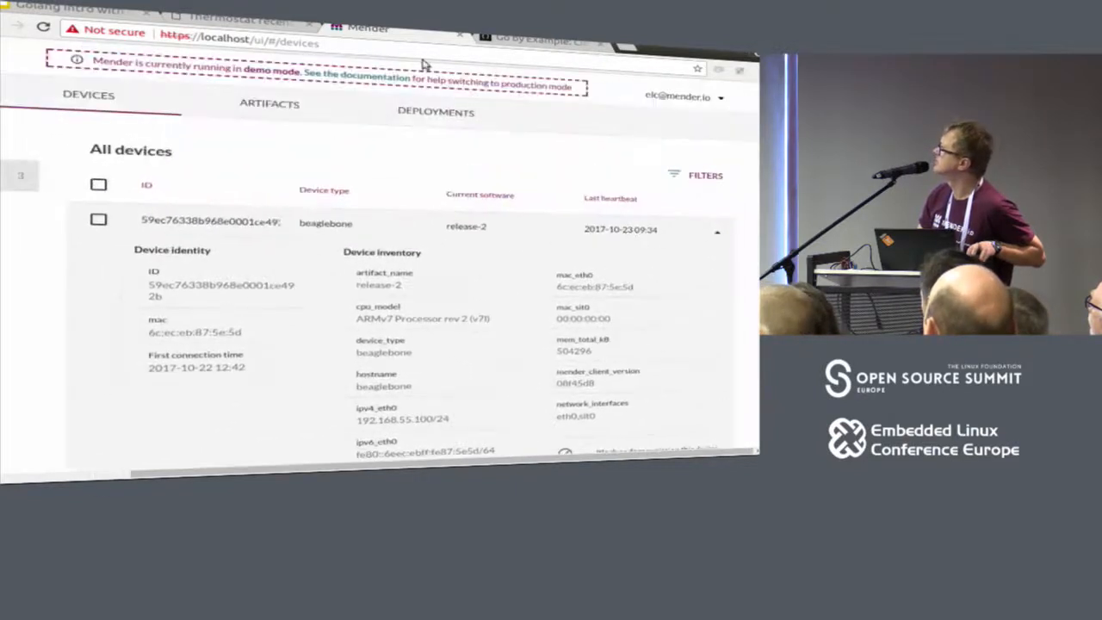
Upload core-image-base-beaglebone.mender to the Artifacts repository.
{"action": "left_click", "coordinate": [265, 107]}
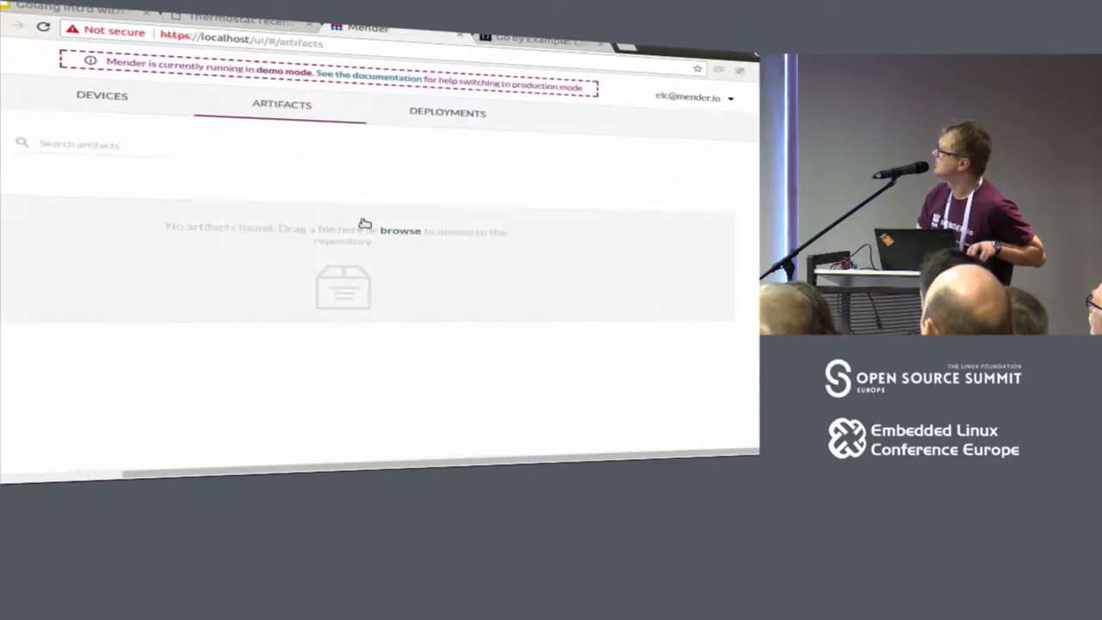
{"action": "left_click", "coordinate": [392, 232]}
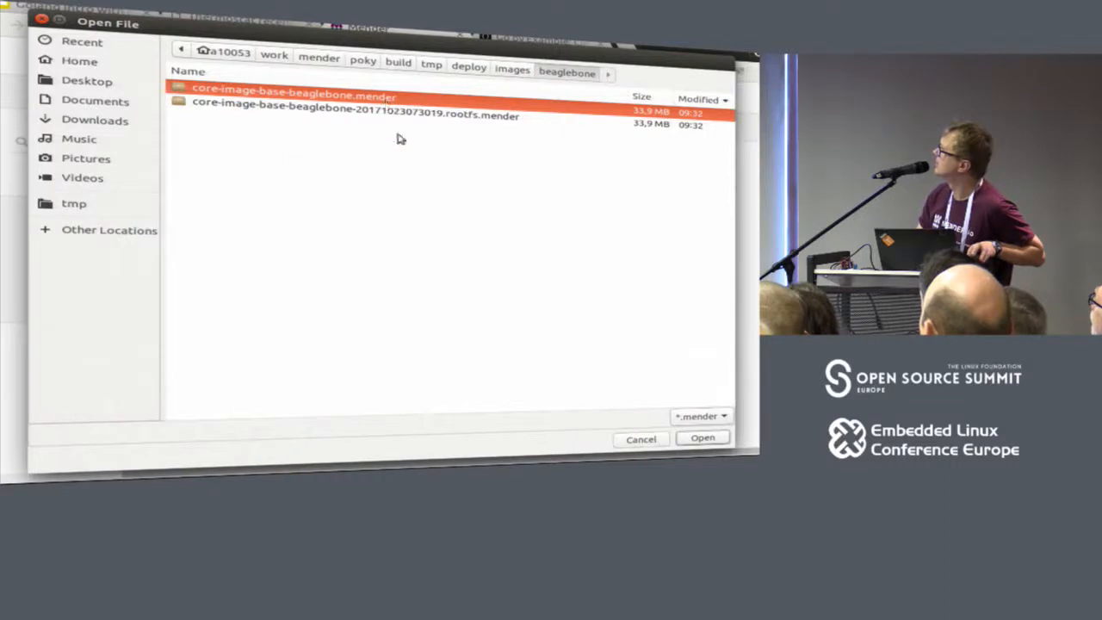
{"action": "left_click", "coordinate": [703, 439]}
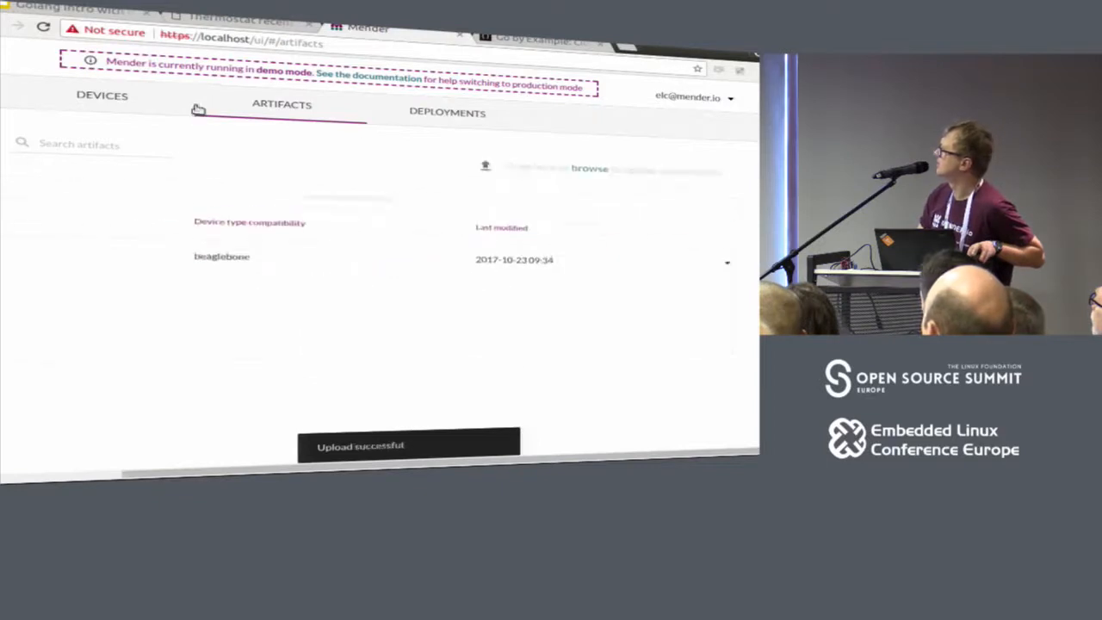
Create a deployment of release-3 to the beaglebone device from its Devices row.
{"action": "left_click", "coordinate": [129, 99]}
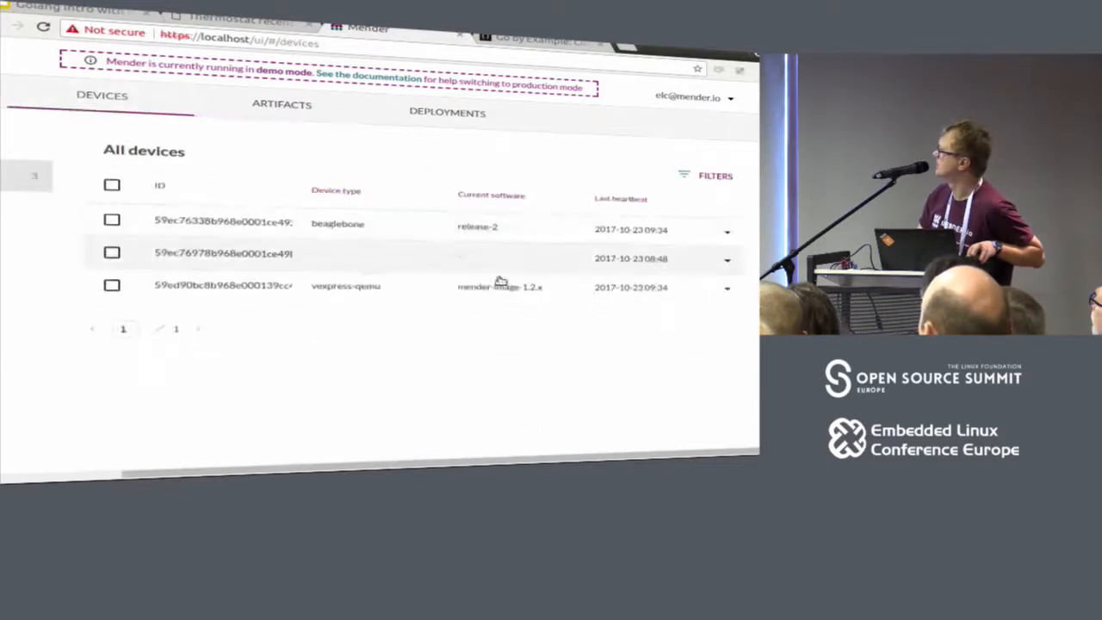
{"action": "left_click", "coordinate": [722, 235]}
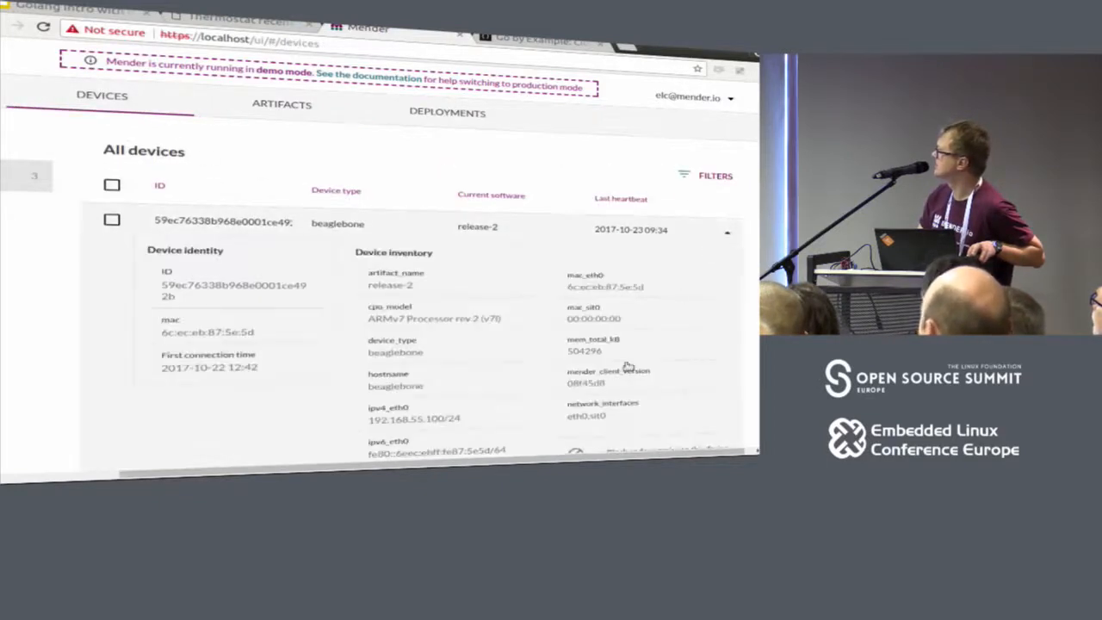
{"action": "scroll", "coordinate": [620, 404], "scroll_direction": "down", "scroll_amount": 3}
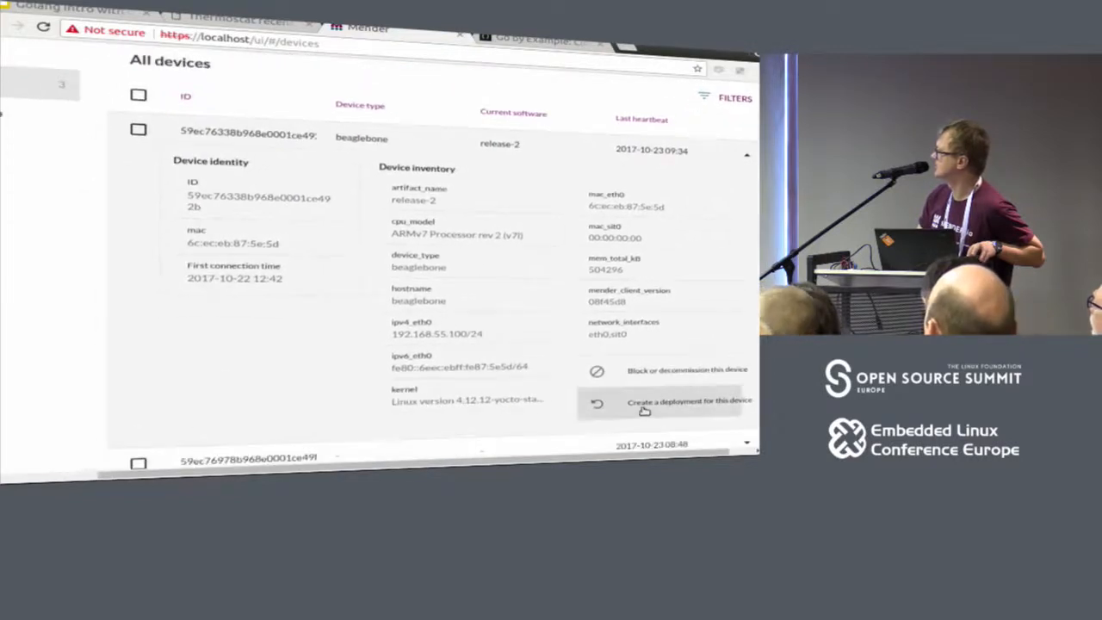
{"action": "left_click", "coordinate": [654, 402]}
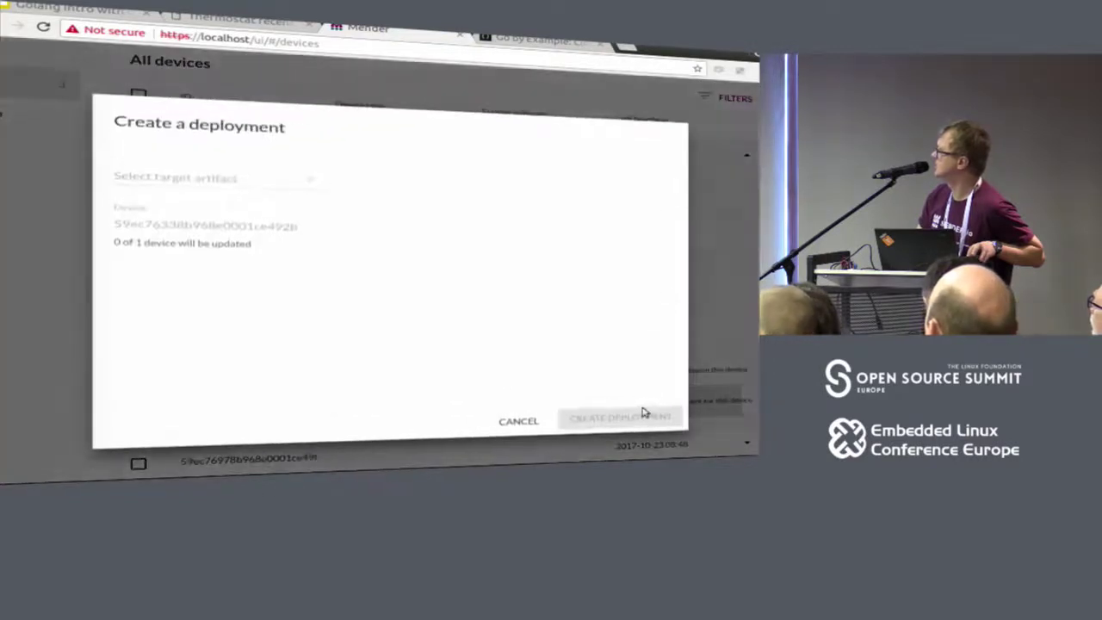
{"action": "left_click", "coordinate": [271, 181]}
{"action": "left_click", "coordinate": [240, 181]}
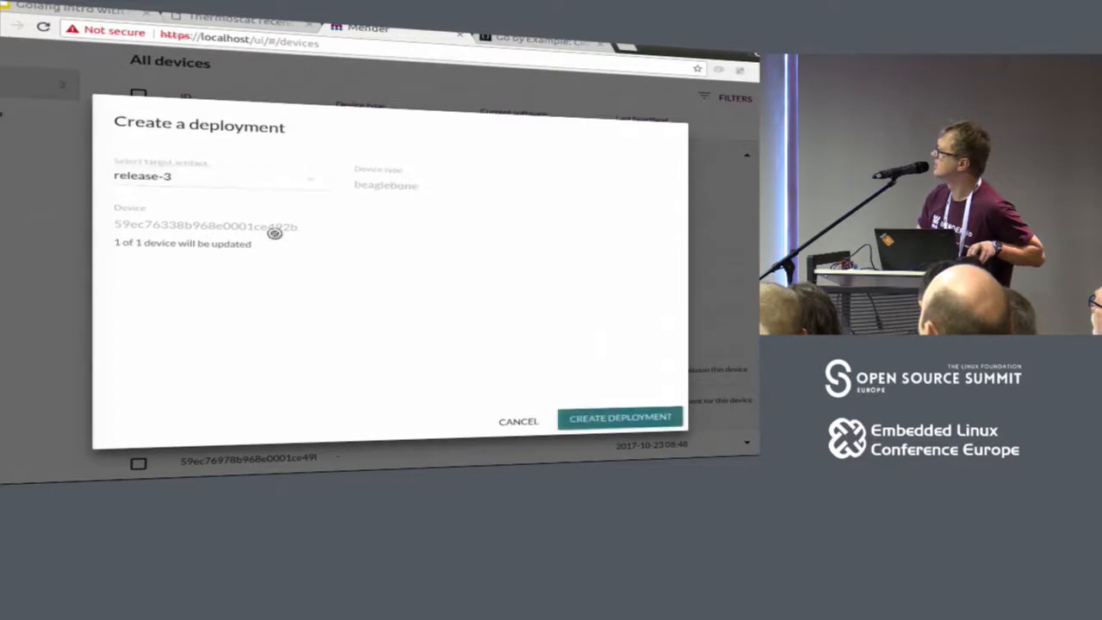
{"action": "left_click", "coordinate": [620, 417]}
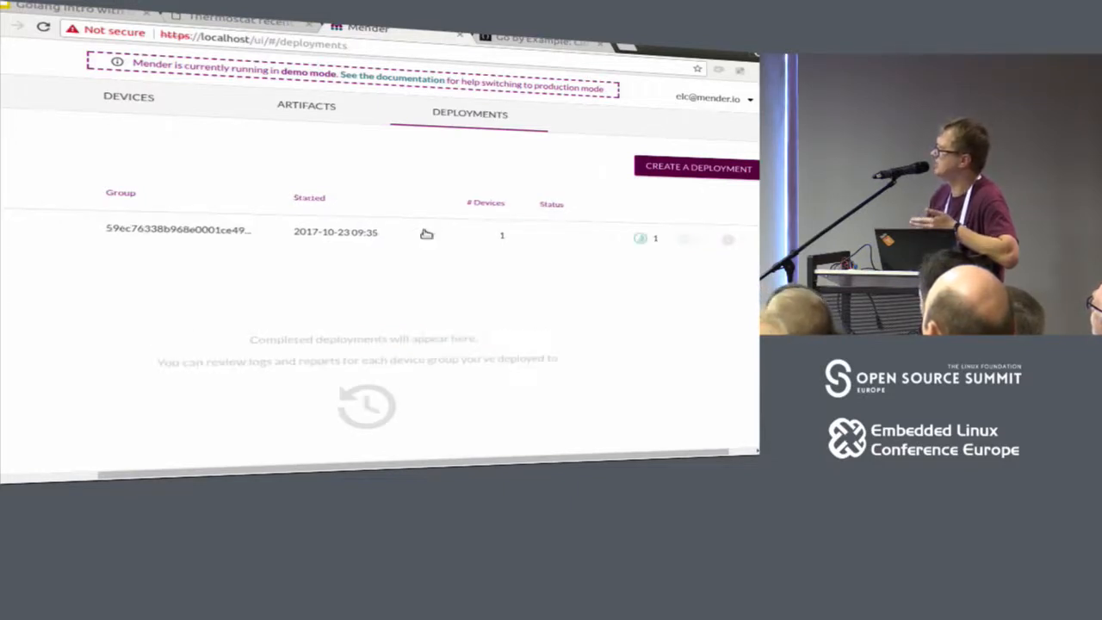
{"action": "left_click", "coordinate": [425, 234]}
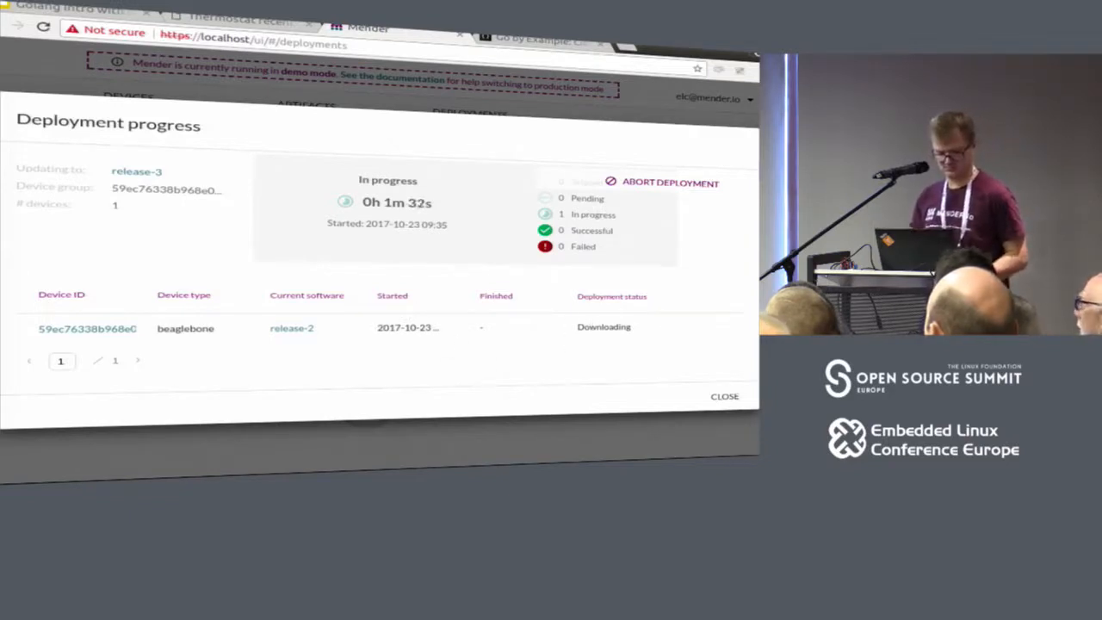
{"action": "key", "text": "alt+Tab"}
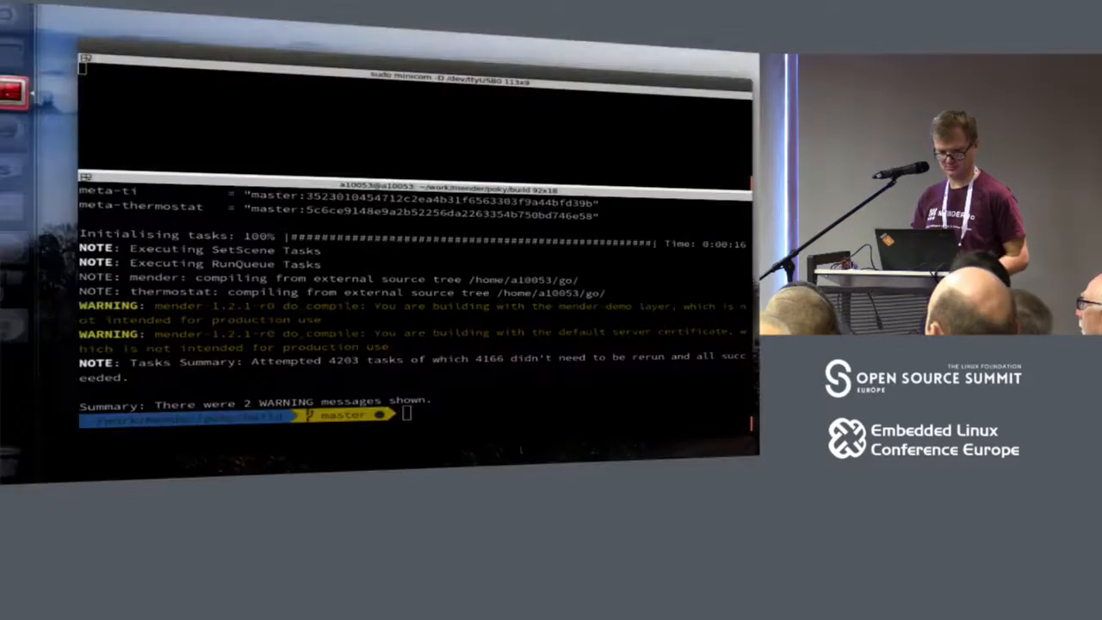
{"action": "key", "text": "alt+Tab"}
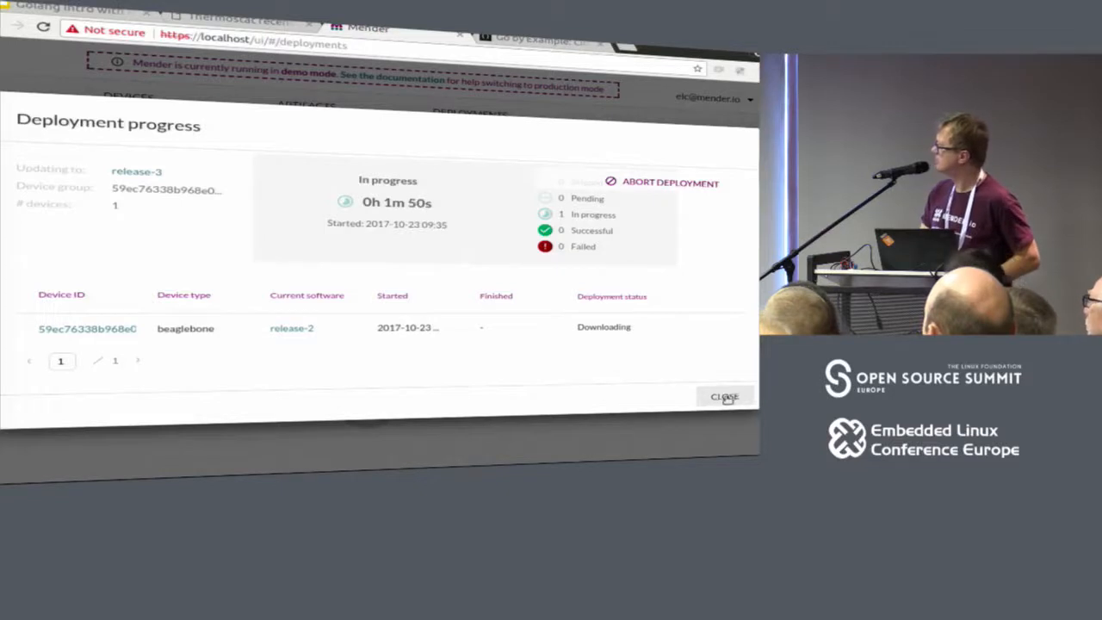
Close and reopen the deployment progress dialog to watch release-3 reach Success.
{"action": "left_click", "coordinate": [721, 397]}
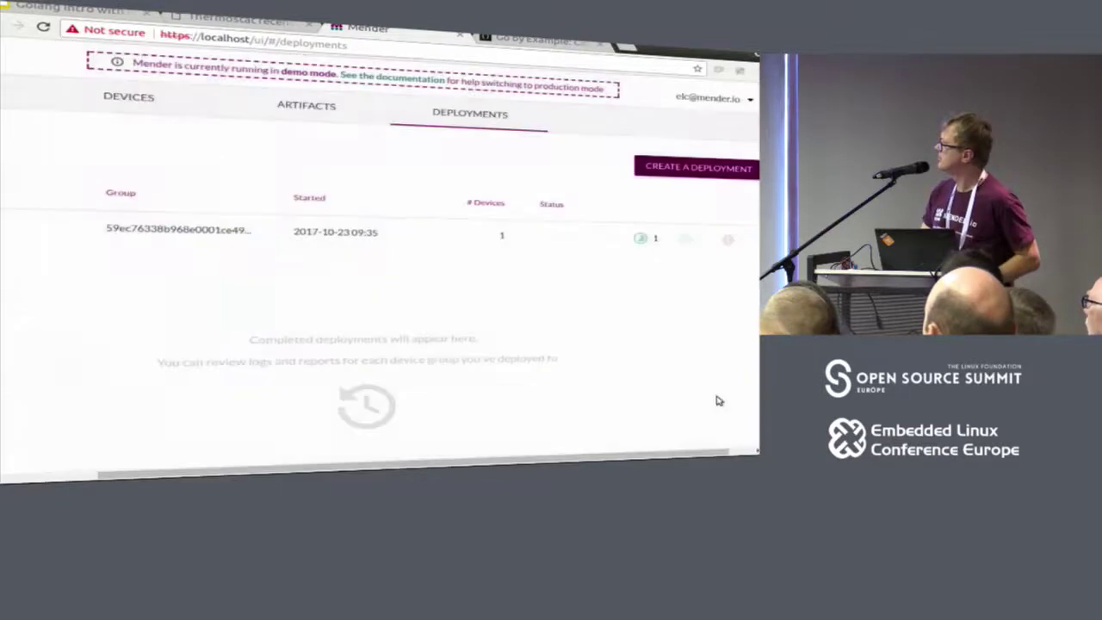
{"action": "left_click", "coordinate": [594, 234]}
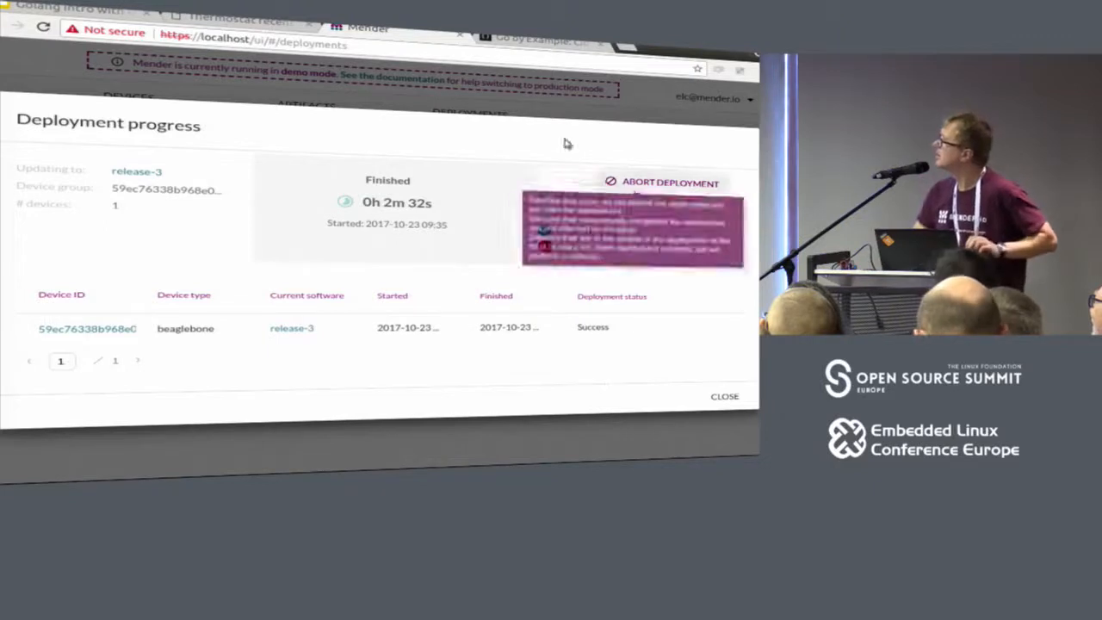
Reload the 192.168.55.100 readings page to show 22.8 C and 59.4 % humidity.
{"action": "left_click", "coordinate": [258, 17]}
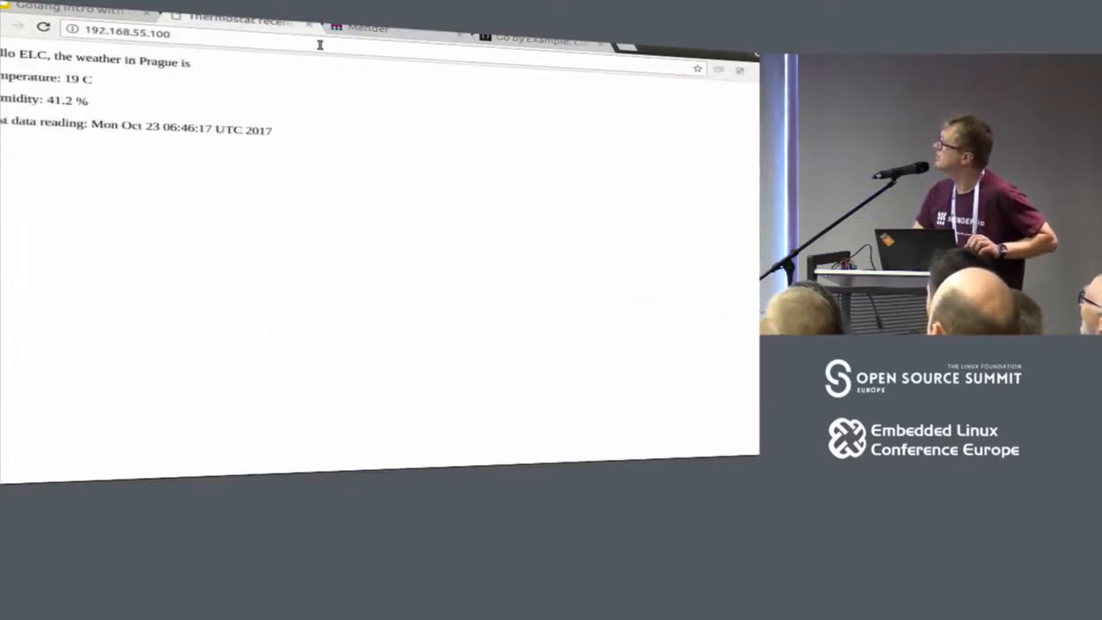
{"action": "left_click", "coordinate": [284, 34]}
{"action": "left_click", "coordinate": [319, 43]}
{"action": "key", "text": "Return"}
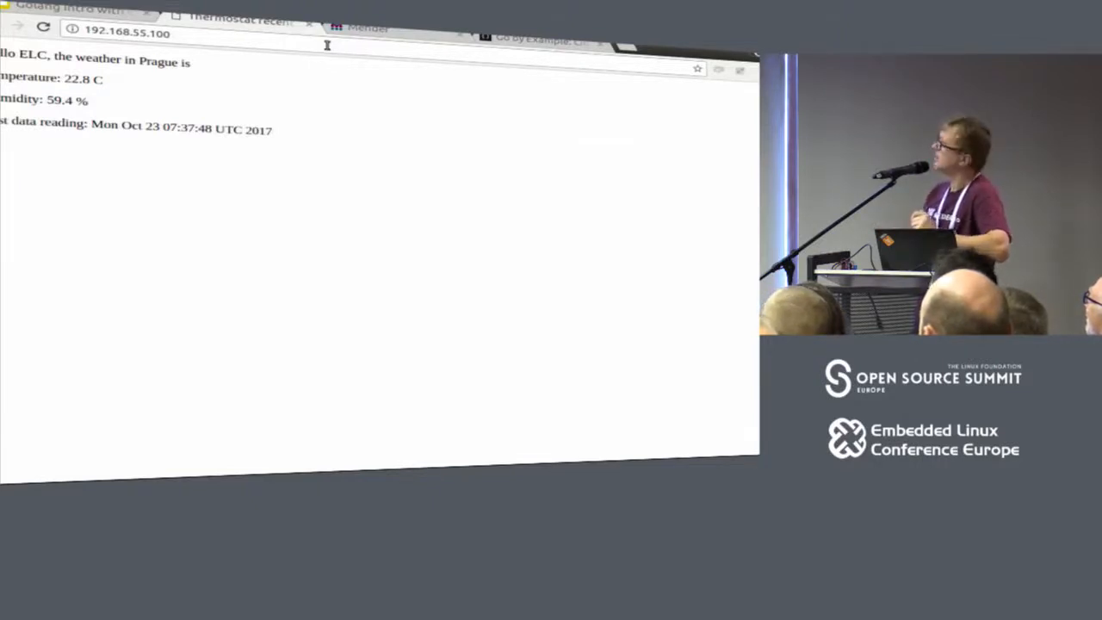
Load 192.168.55.100/history to chart temperature and humidity over time.
{"action": "left_click", "coordinate": [129, 32]}
{"action": "type", "text": "/"}
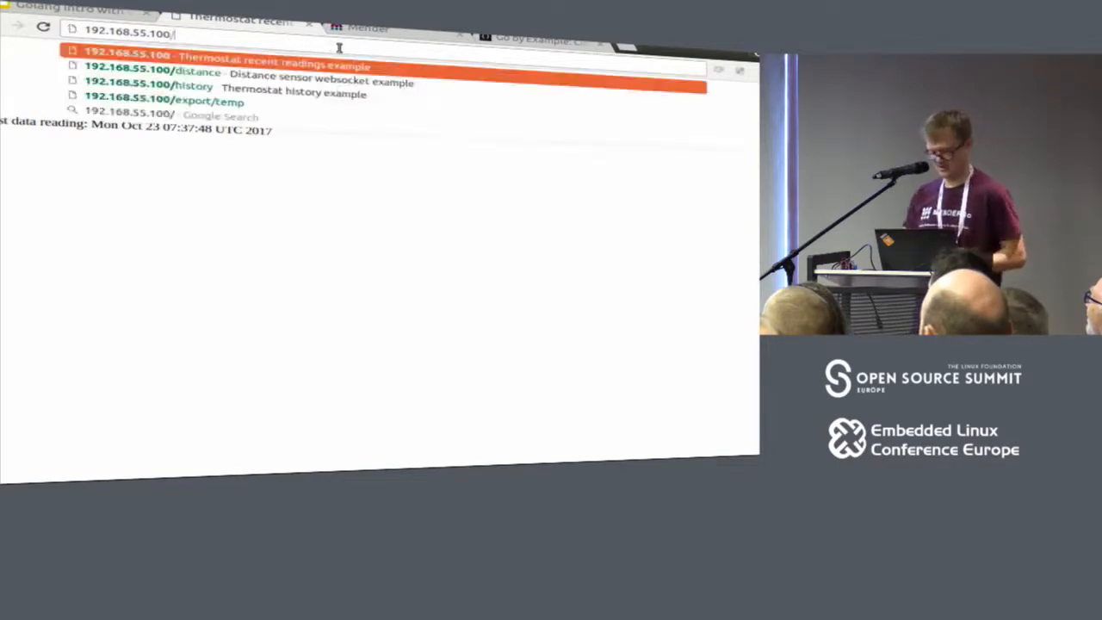
{"action": "type", "text": "history"}
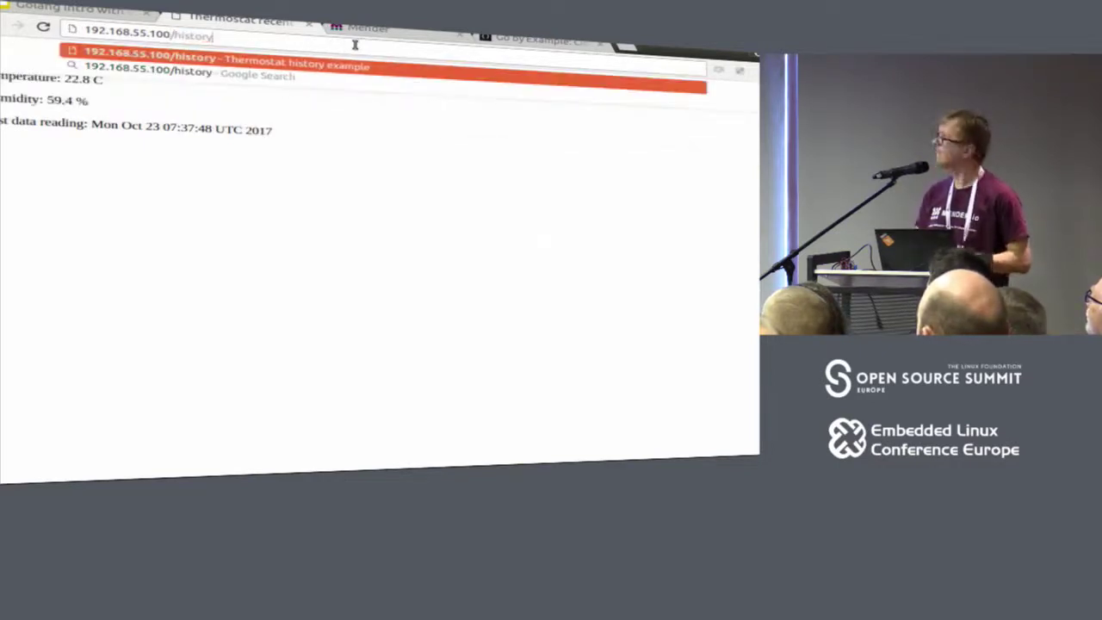
{"action": "key", "text": "Return"}
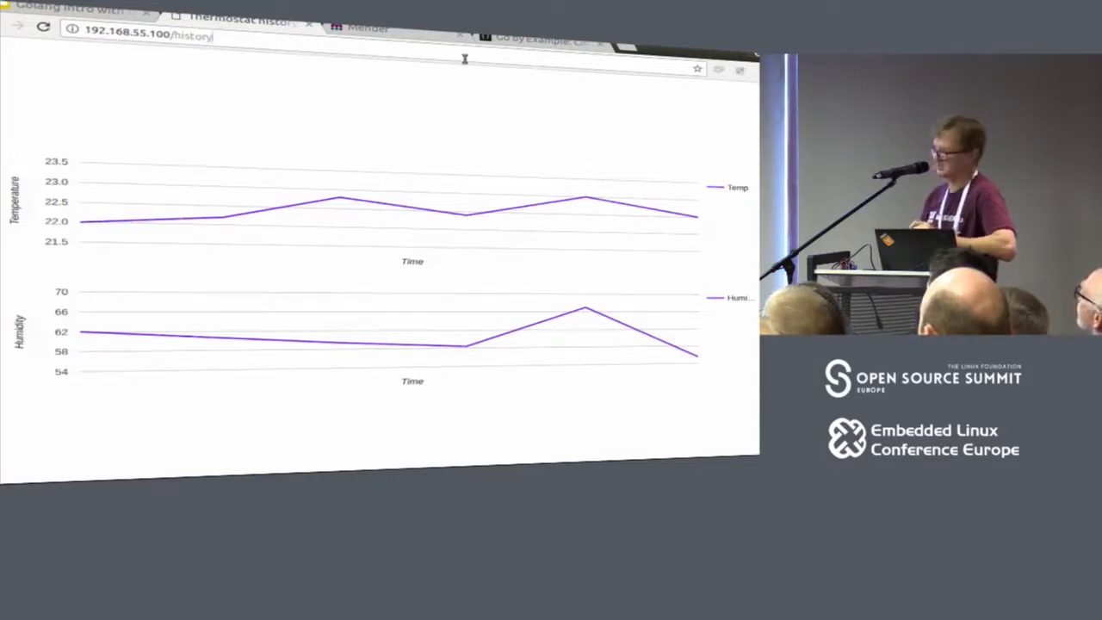
{"action": "key", "text": "BackSpace"}
{"action": "key", "text": "BackSpace"}
{"action": "key", "text": "BackSpace"}
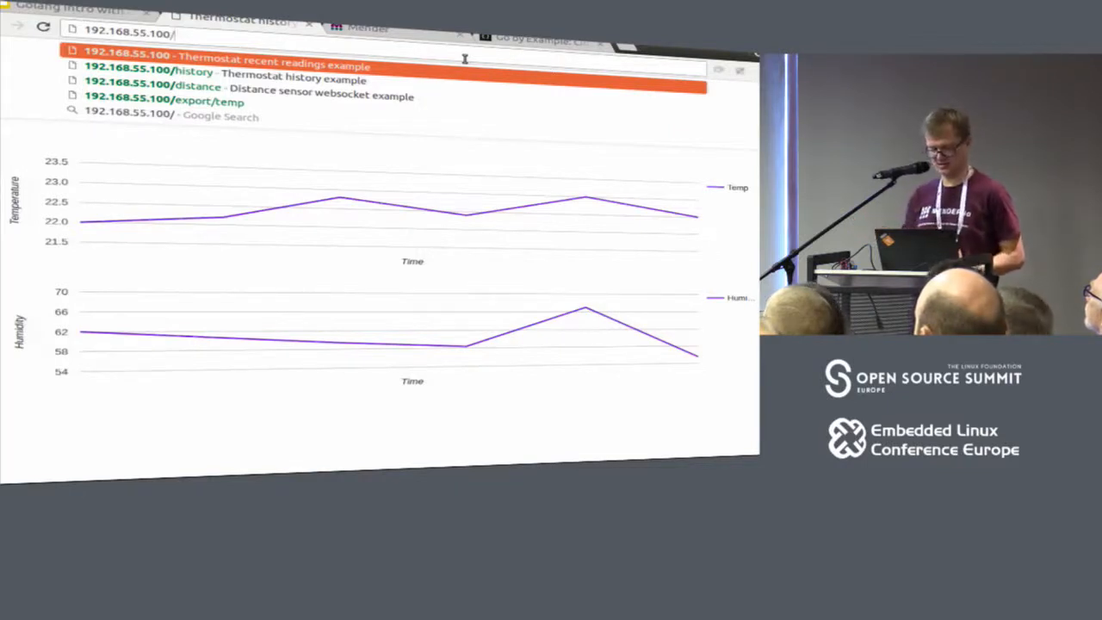
{"action": "type", "text": "export/"}
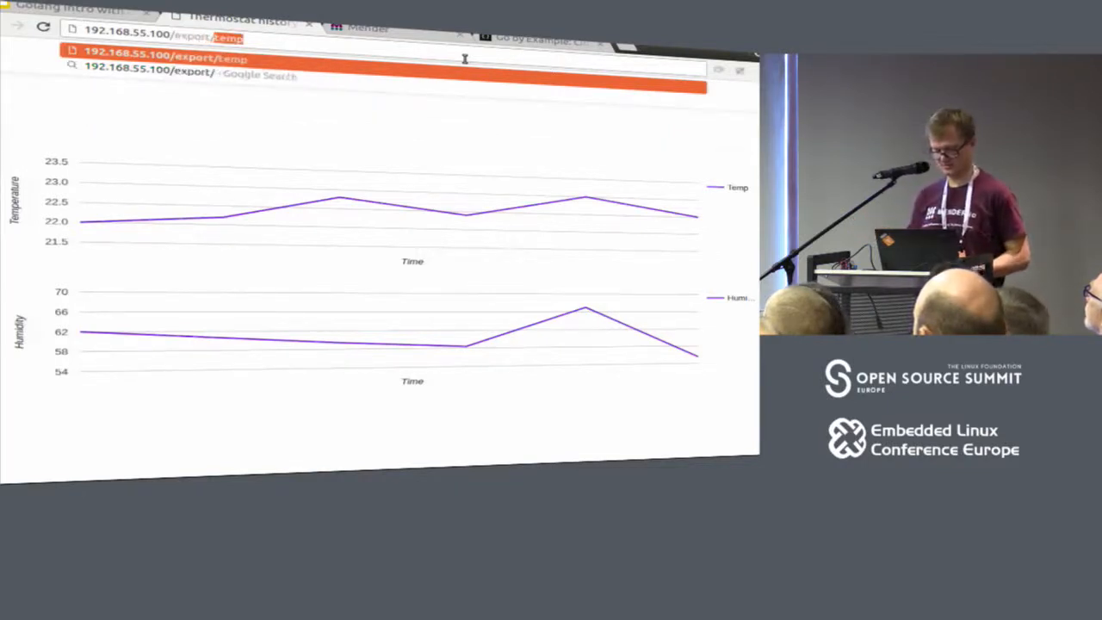
{"action": "type", "text": "temp"}
Load 192.168.55.100/export/temp to get timestamped JSON temperature values.
{"action": "key", "text": "Return"}
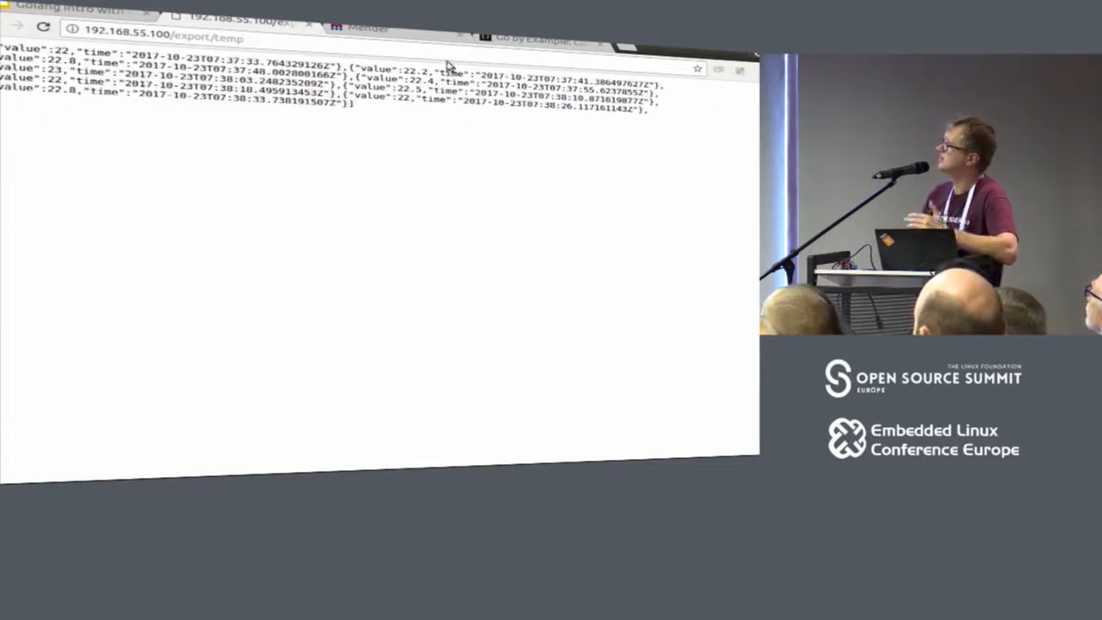
{"action": "left_click", "coordinate": [215, 36]}
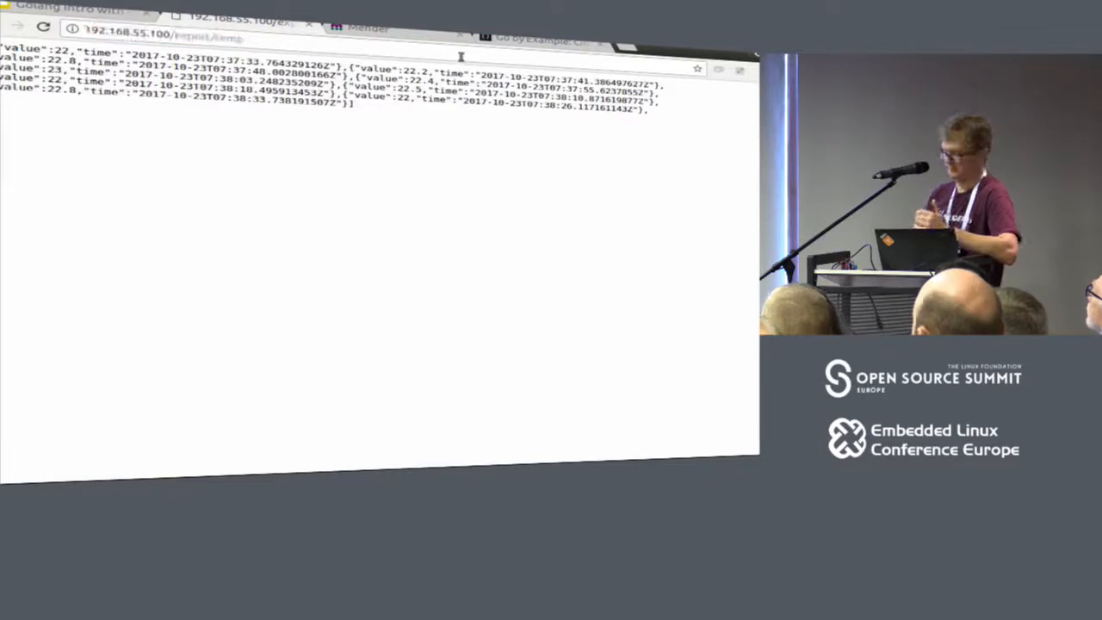
{"action": "key", "text": "BackSpace"}
{"action": "key", "text": "BackSpace"}
{"action": "key", "text": "BackSpace"}
{"action": "key", "text": "BackSpace"}
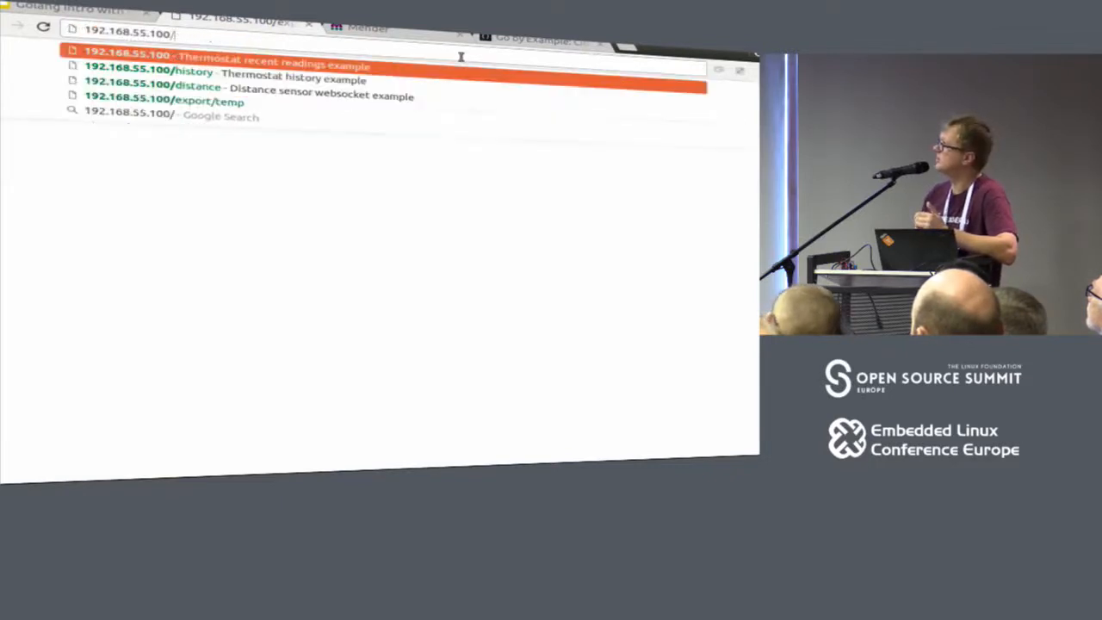
{"action": "type", "text": "distance"}
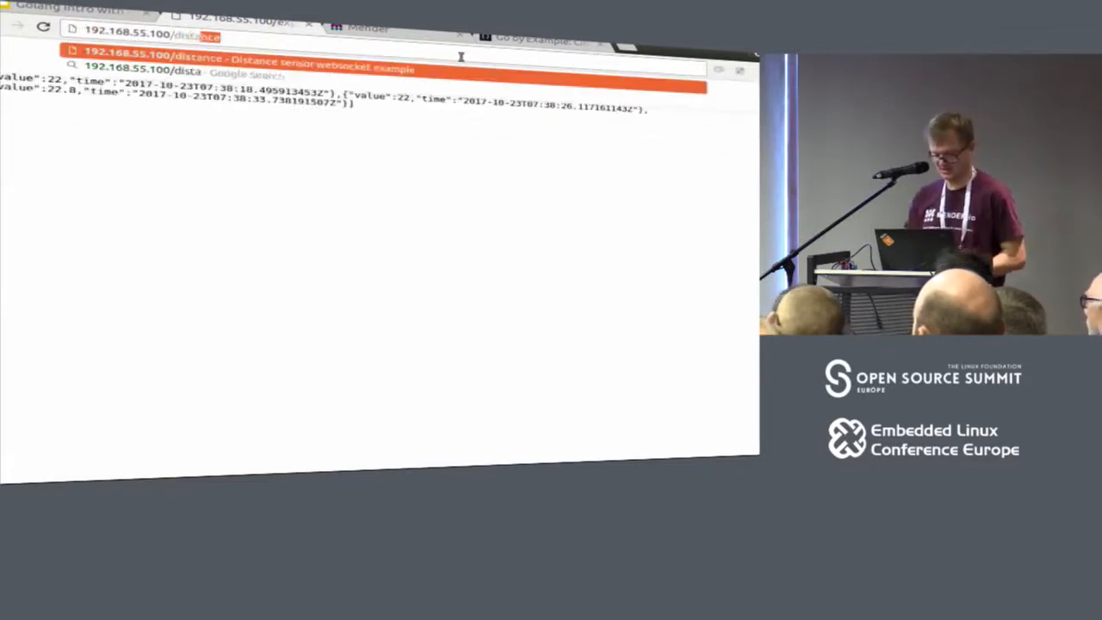
Load 192.168.55.100/distance so the sensor ellipse fills green.
{"action": "key", "text": "Return"}
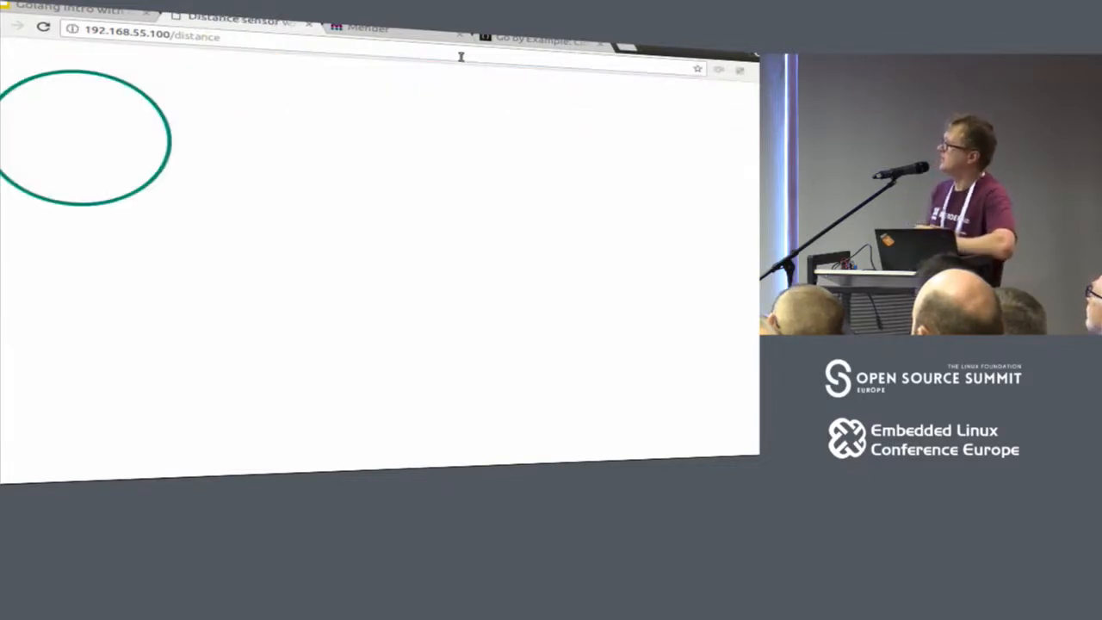